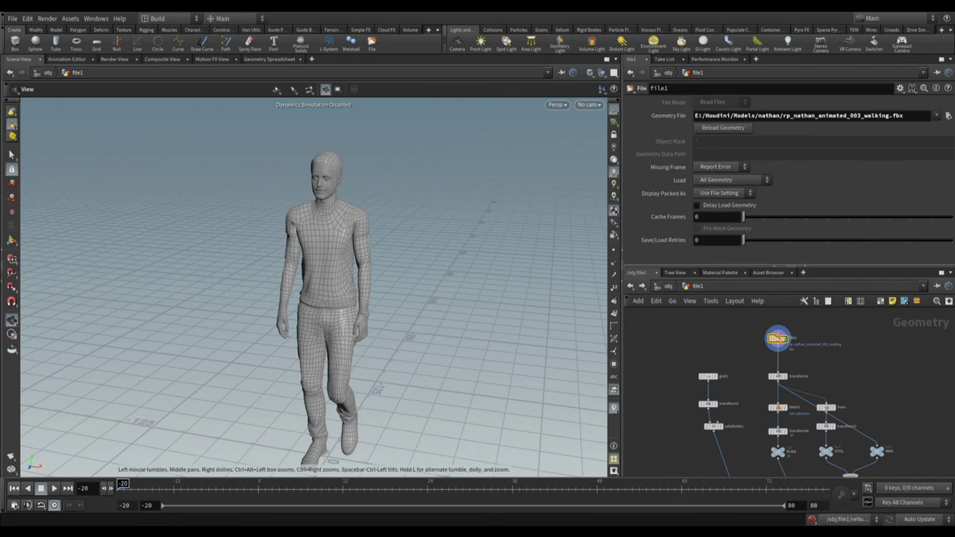
- Orbit around the standing walking character to view it from the side and front
scroll(350, 253, "up", 3)
scroll(350, 253, "up", 3)
scroll(350, 253, "up", 3)
scroll(350, 253, "up", 3)
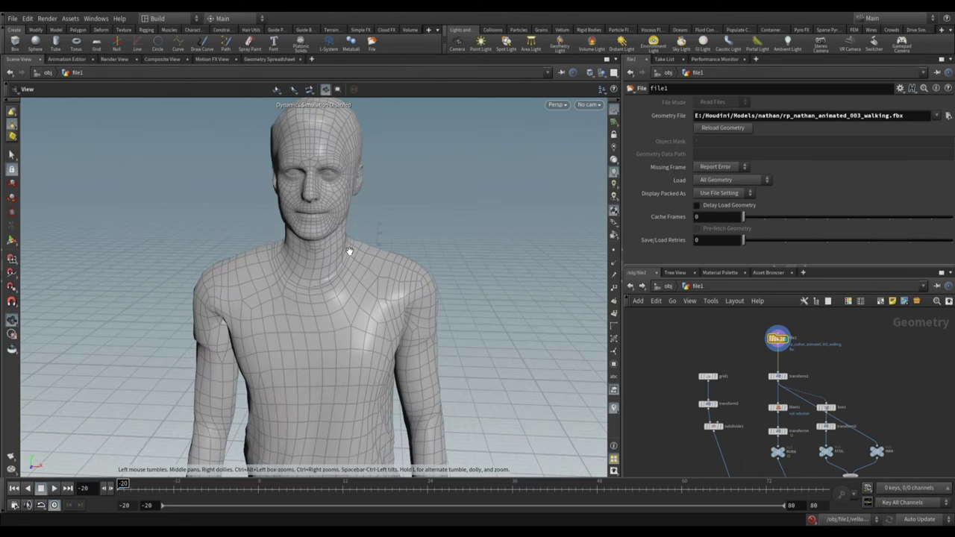
scroll(368, 246, "down", 2)
scroll(411, 377, "down", 2)
scroll(396, 370, "down", 2)
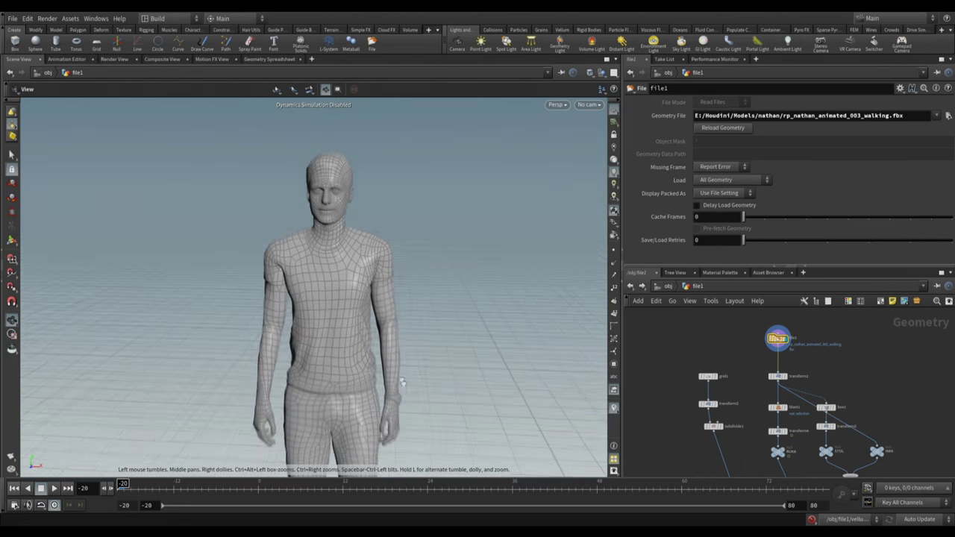
scroll(385, 365, "down", 2)
scroll(421, 344, "down", 3)
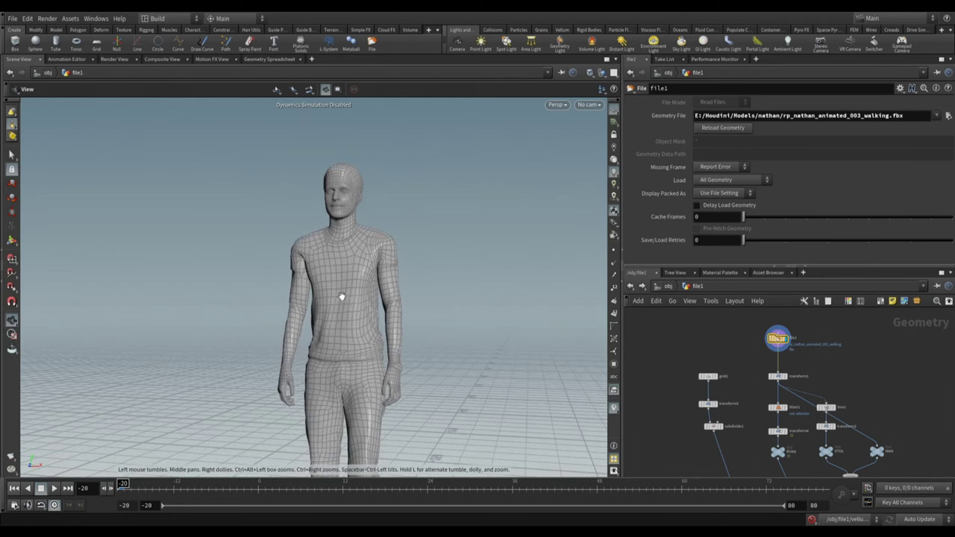
scroll(353, 285, "up", 3)
mouse_move(378, 338)
left_mouse_down()
mouse_move(362, 388)
mouse_move(396, 281)
mouse_move(320, 317)
mouse_move(339, 385)
mouse_move(273, 416)
mouse_move(365, 427)
mouse_move(465, 303)
mouse_move(410, 315)
mouse_move(356, 308)
left_mouse_up()
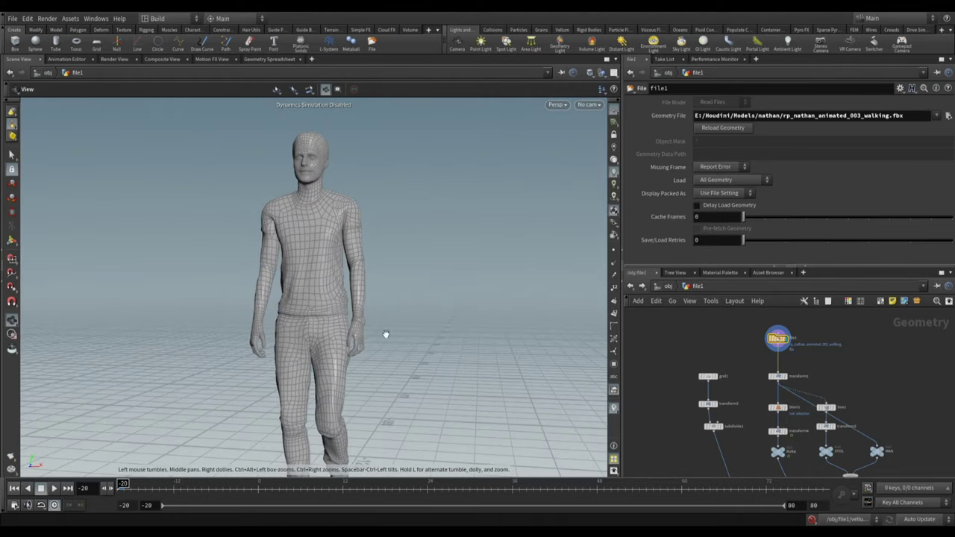
mouse_move(410, 395)
left_mouse_down()
mouse_move(401, 330)
mouse_move(258, 324)
left_mouse_up()
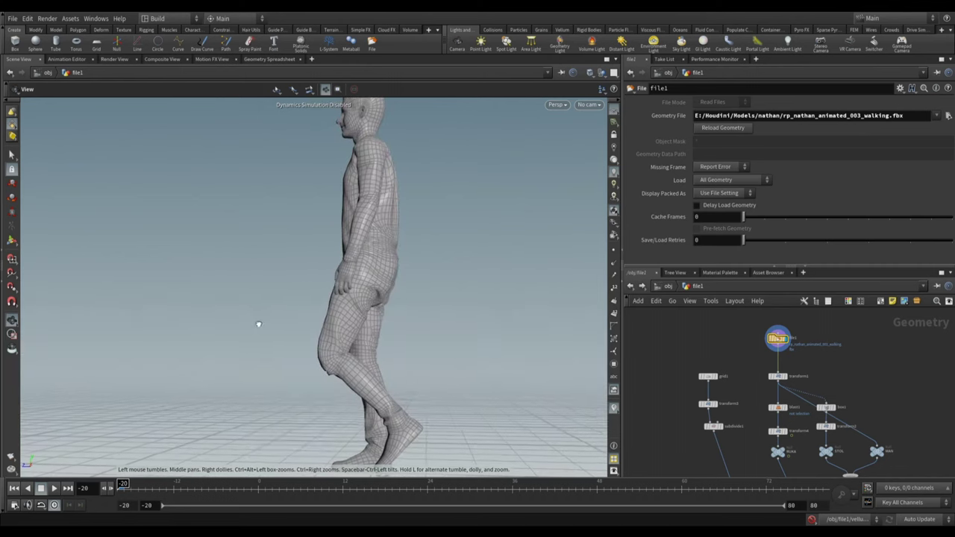
mouse_move(425, 423)
left_mouse_down()
mouse_move(373, 373)
mouse_move(484, 348)
mouse_move(538, 351)
left_mouse_up()
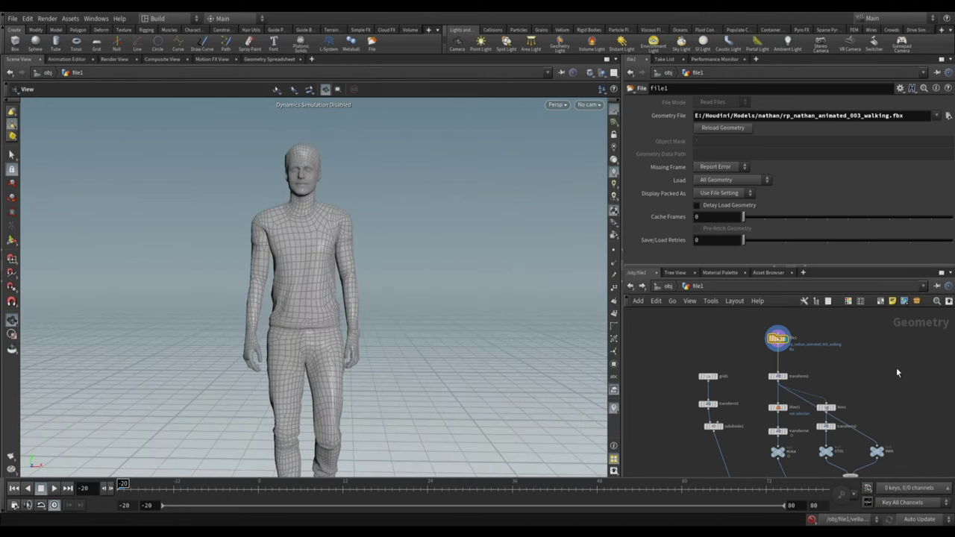
mouse_move(778, 376)
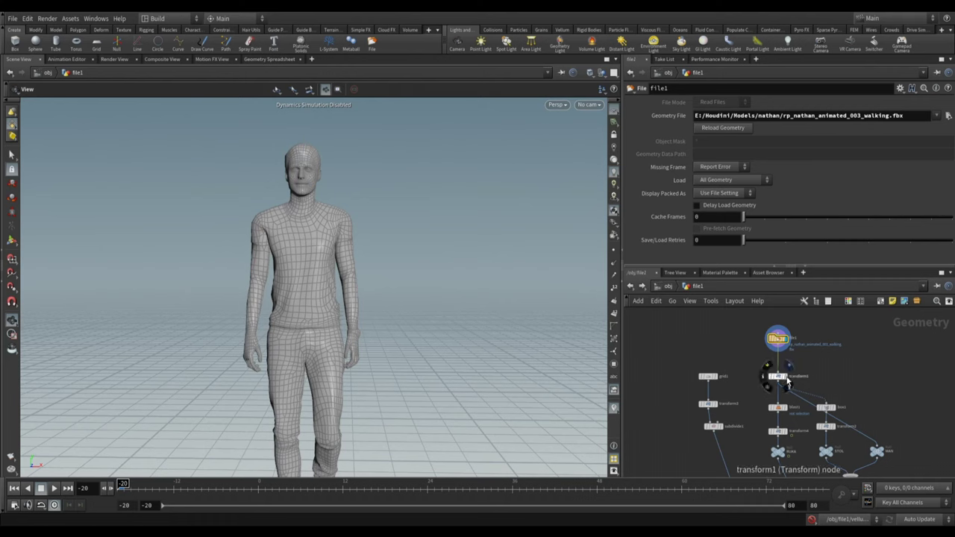
- Display transform1 (Rotate -90, Uniform Scale 0.01) and frame the figure lying on its back
left_click(787, 379)
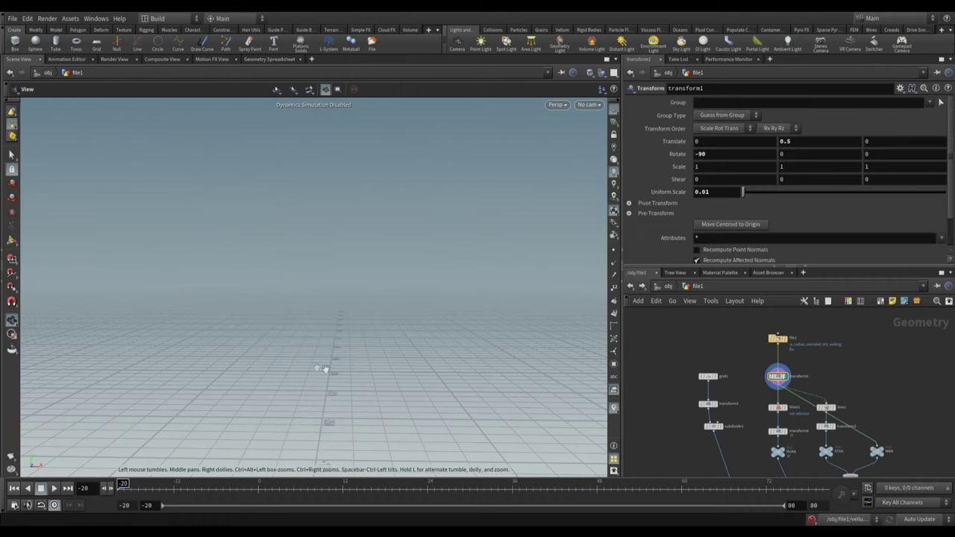
key("f")
mouse_move(416, 248)
left_mouse_down()
mouse_move(406, 324)
mouse_move(450, 335)
mouse_move(476, 248)
mouse_move(482, 283)
mouse_move(478, 276)
mouse_move(462, 299)
mouse_move(378, 321)
mouse_move(379, 280)
mouse_move(525, 330)
mouse_move(377, 386)
mouse_move(298, 294)
mouse_move(354, 320)
mouse_move(392, 261)
mouse_move(390, 276)
left_mouse_up()
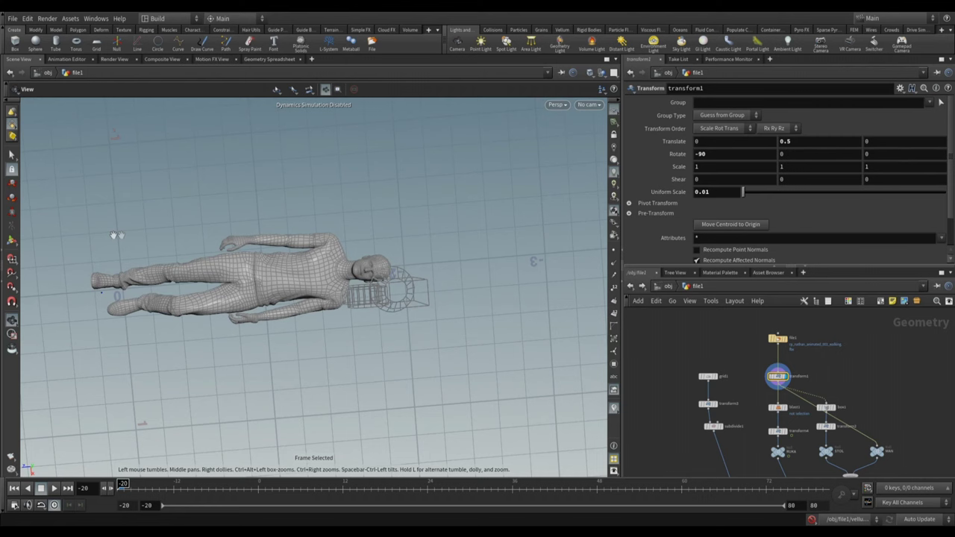
left_click_drag(391, 259, 419, 262)
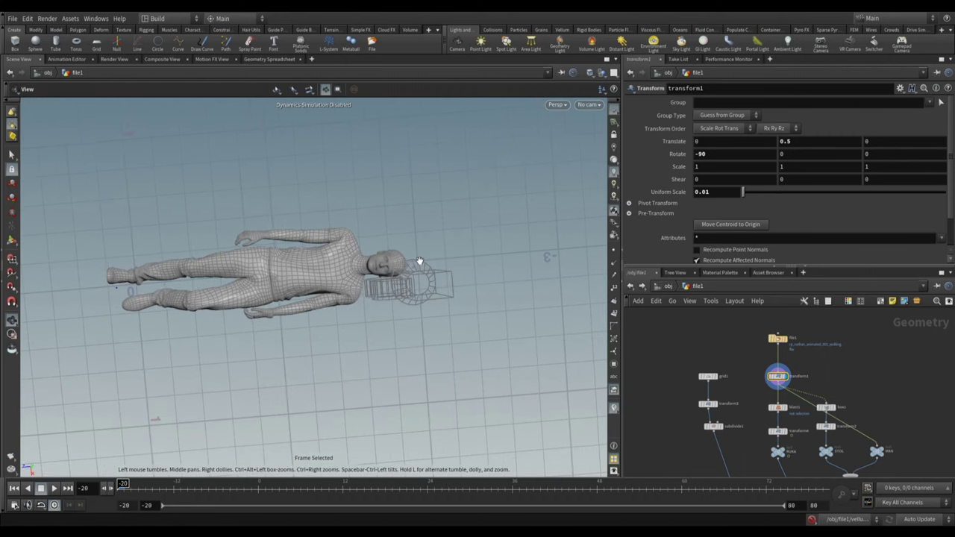
mouse_move(350, 401)
left_mouse_down()
mouse_move(484, 316)
mouse_move(331, 256)
mouse_move(364, 270)
left_mouse_up()
left_click_drag(423, 279, 450, 402)
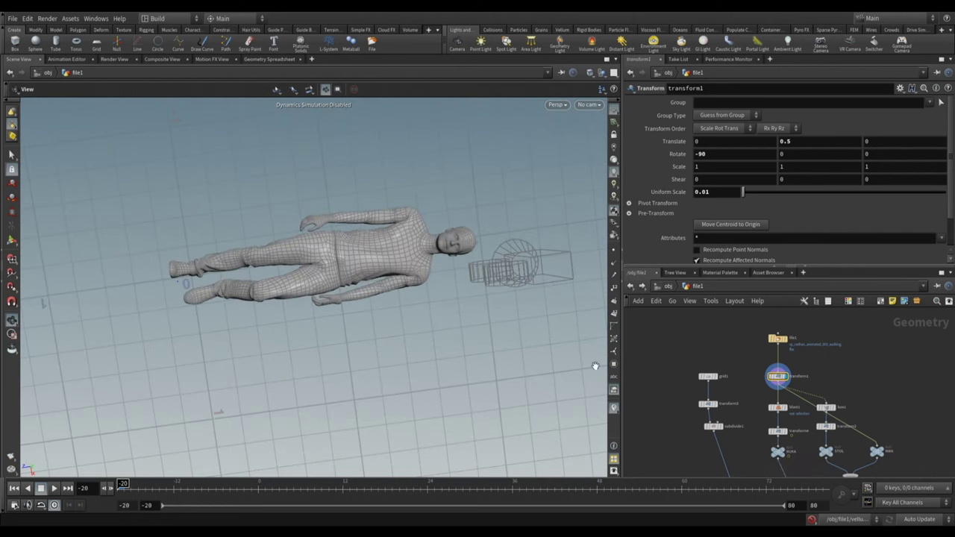
mouse_move(589, 359)
left_mouse_down()
mouse_move(351, 279)
mouse_move(356, 302)
left_mouse_up()
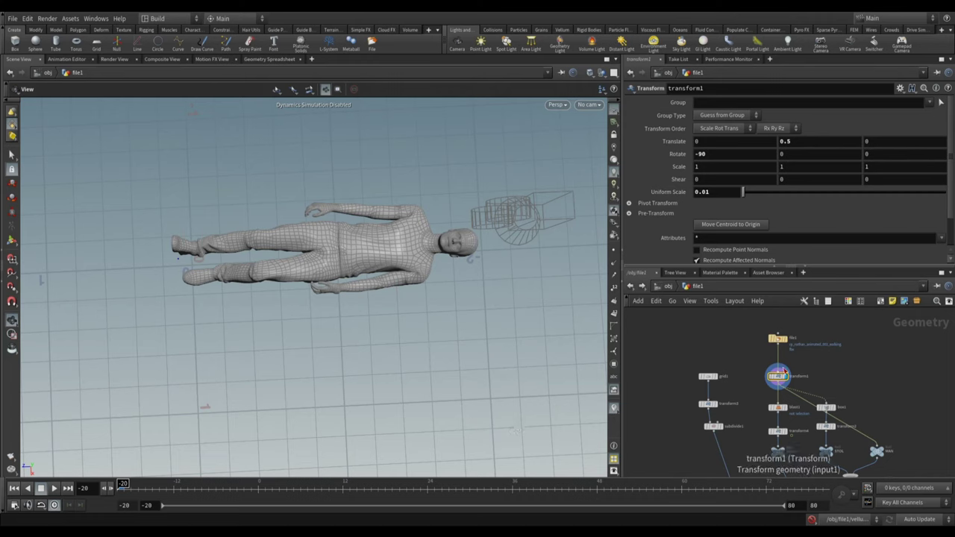
mouse_move(825, 451)
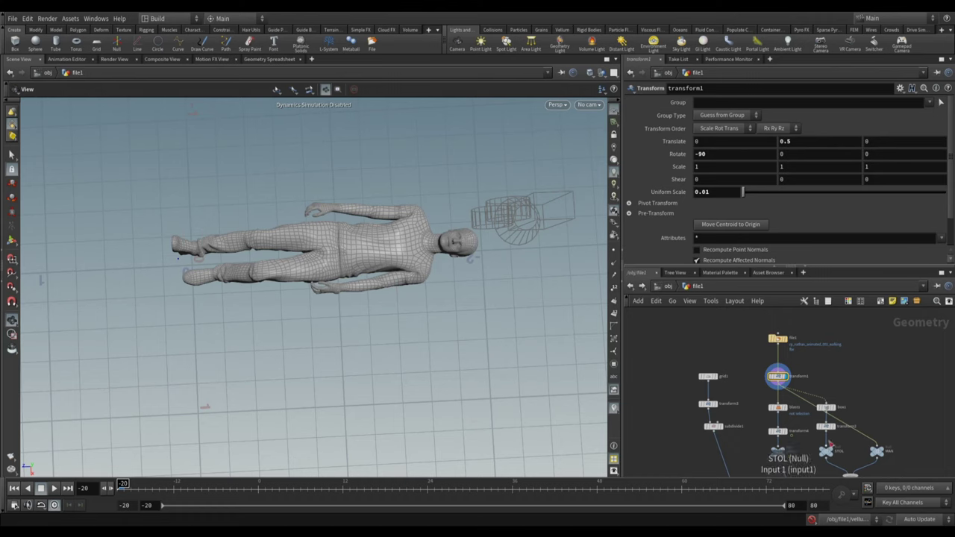
middle_click_drag(806, 457, 784, 396)
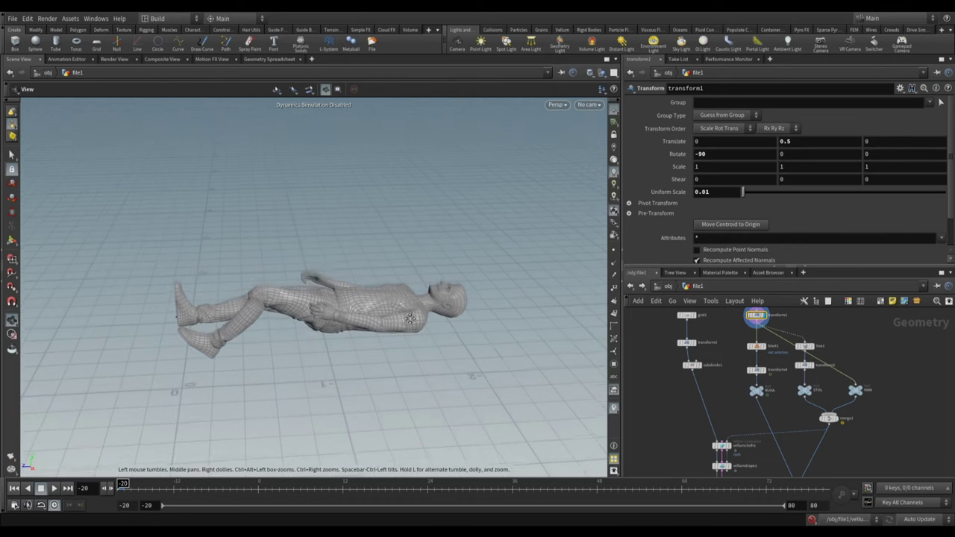
- Display box1, then transform2's flattened table box
scroll(847, 343, "up", 4)
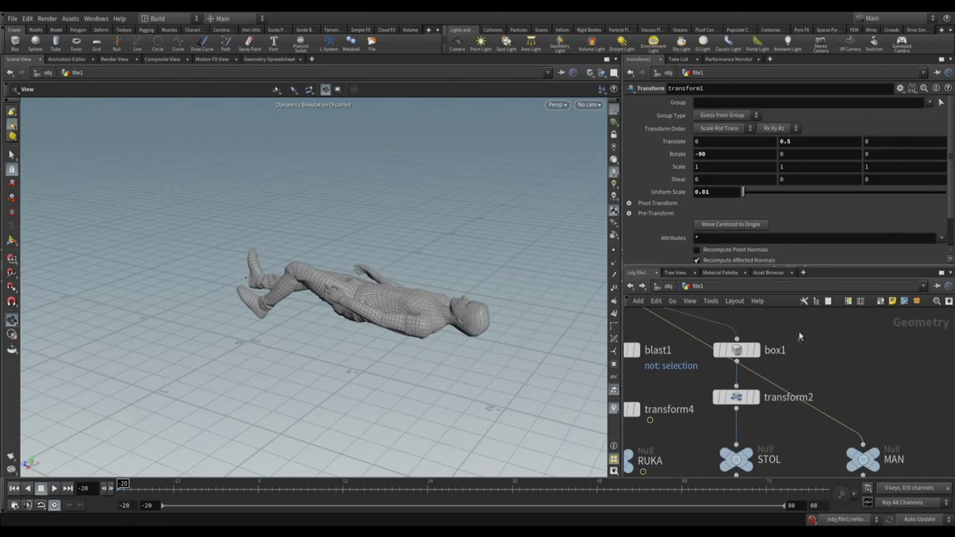
scroll(800, 337, "down", 3)
mouse_move(812, 397)
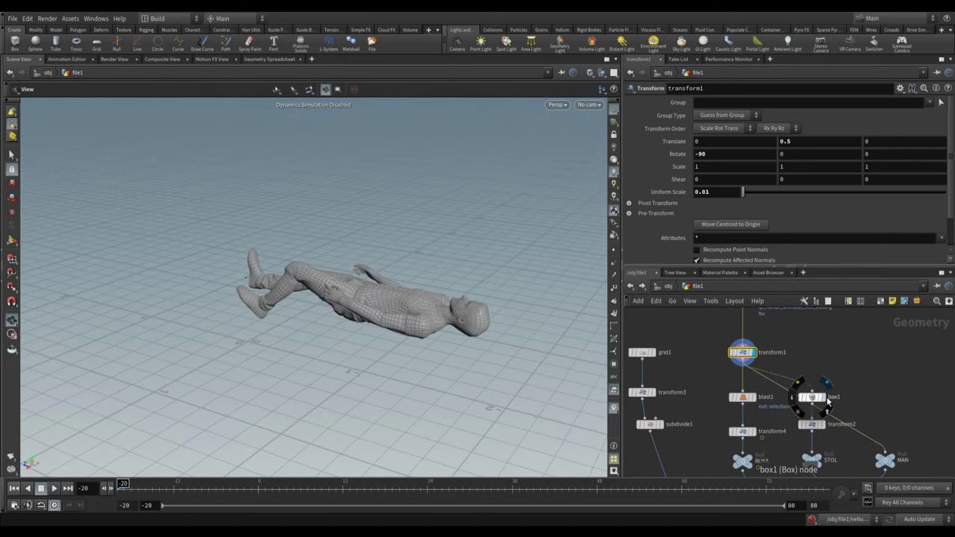
left_click(827, 401)
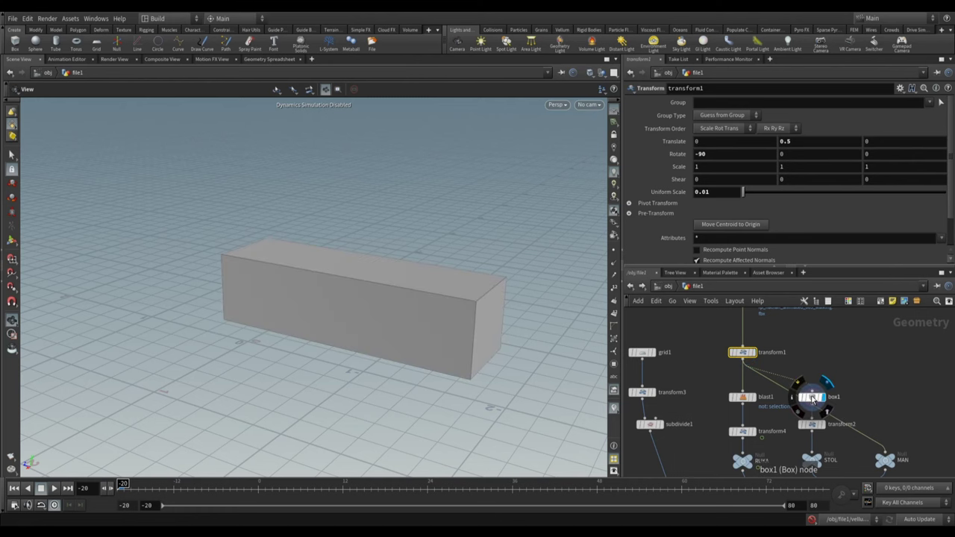
left_click(828, 431)
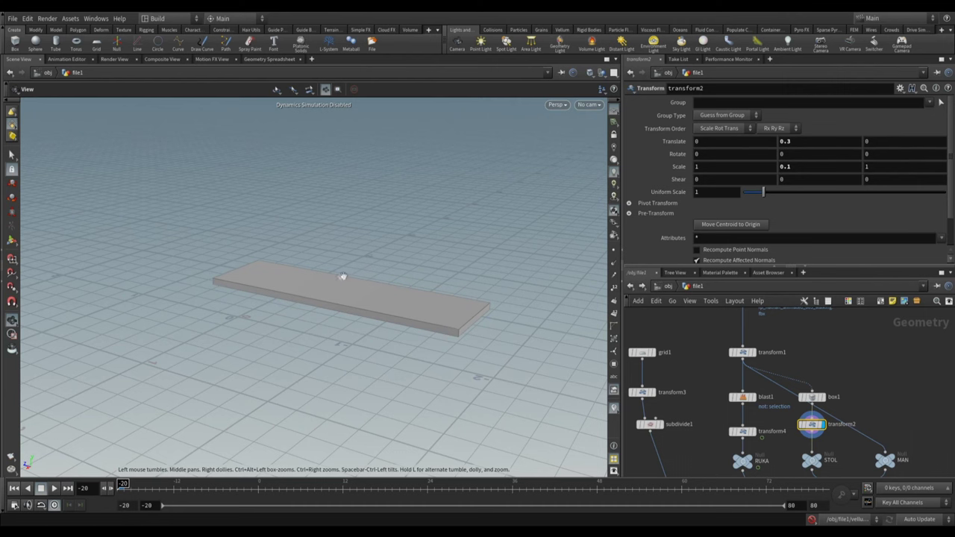
- Move in so the table fills the view, then display the RUKA hand geometry
middle_click_drag(390, 352, 336, 277)
middle_click_drag(931, 477, 936, 434)
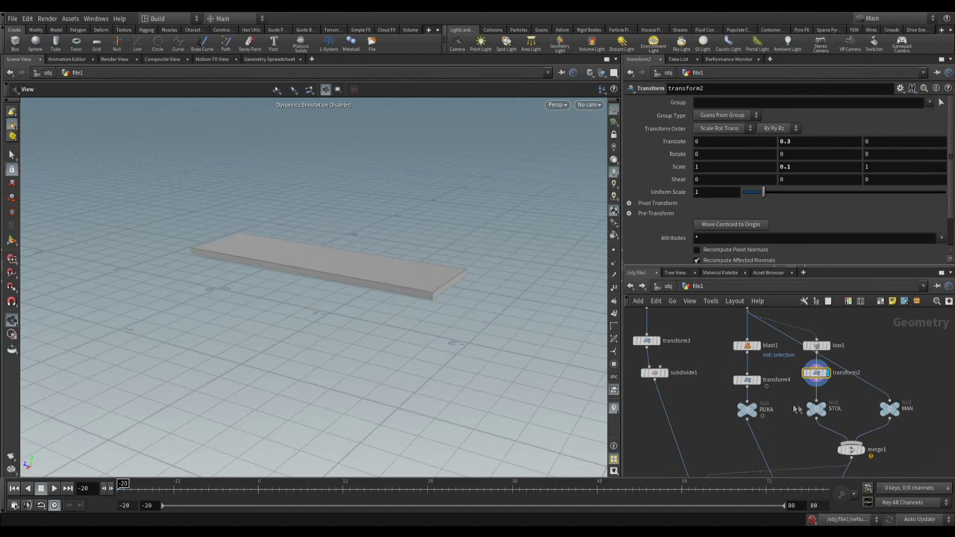
middle_click_drag(793, 408, 796, 418)
right_click_drag(533, 324, 469, 366)
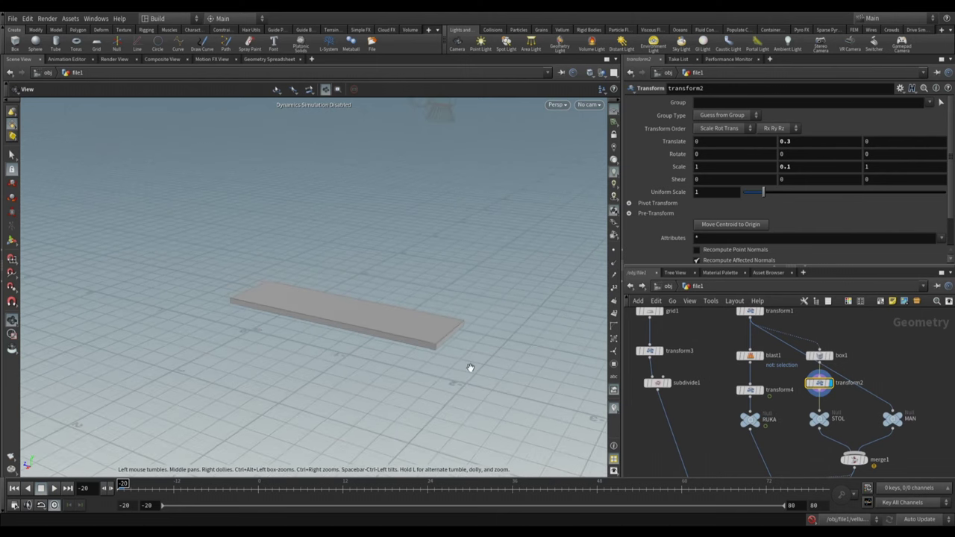
mouse_move(747, 409)
left_click(757, 420)
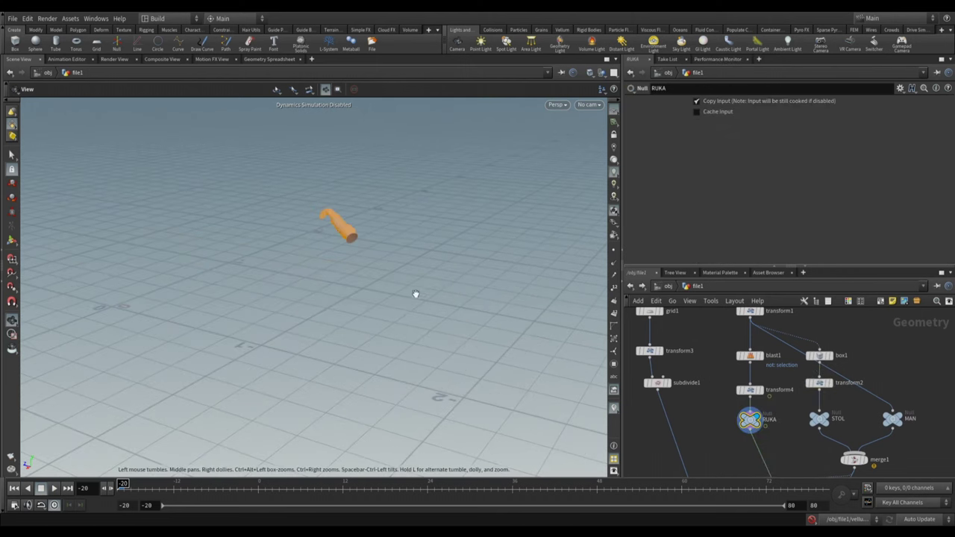
- Orbit around the orange RUKA hand and select transform4 to see its animation keys
right_click_drag(416, 294, 339, 265)
mouse_move(339, 265)
left_mouse_down()
mouse_move(258, 264)
mouse_move(360, 313)
mouse_move(337, 316)
mouse_move(458, 345)
mouse_move(379, 358)
mouse_move(398, 402)
left_mouse_up()
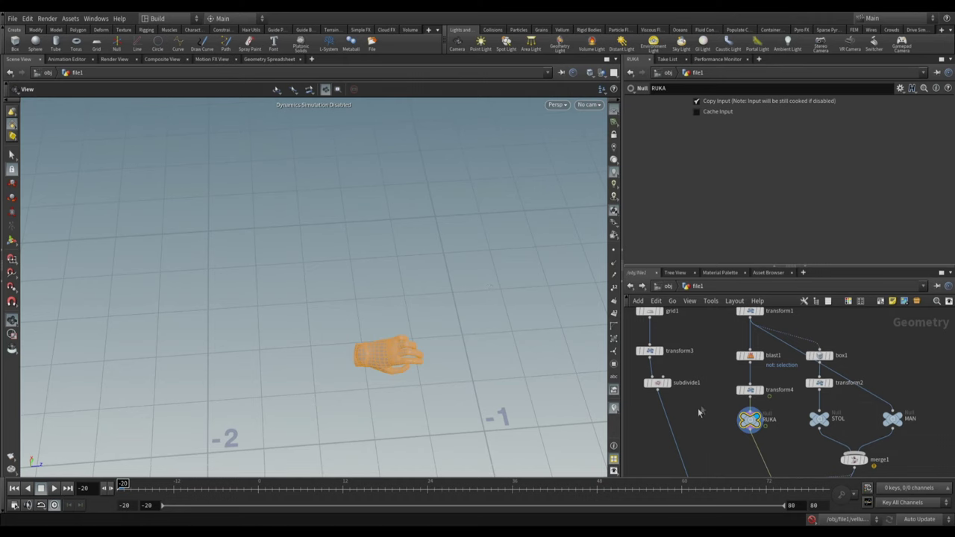
left_click_drag(403, 384, 388, 366)
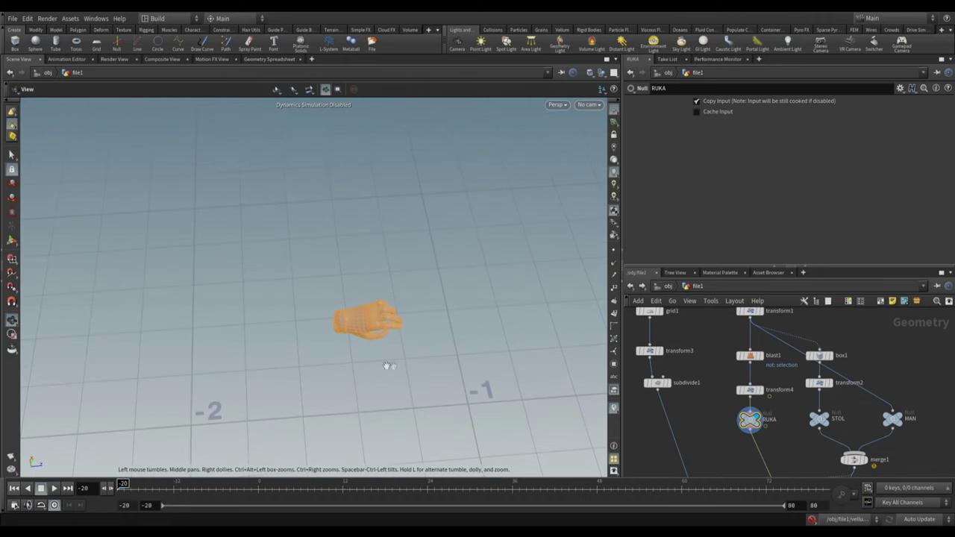
left_click(750, 393)
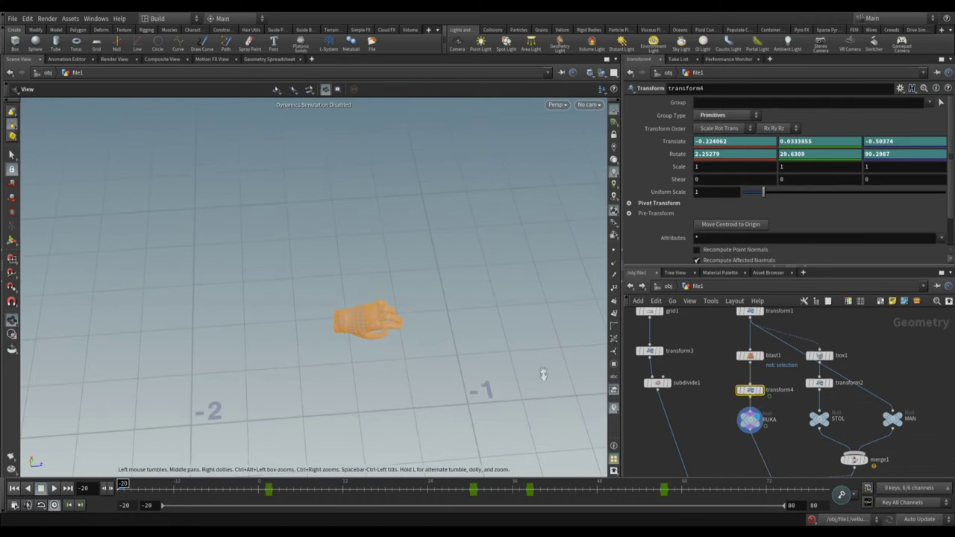
- Scrub the hand's animation along the timeline starting from frame 0
left_click_drag(348, 437, 365, 313)
left_click(257, 487)
left_click_drag(257, 489, 649, 508)
left_click_drag(632, 511, 611, 512)
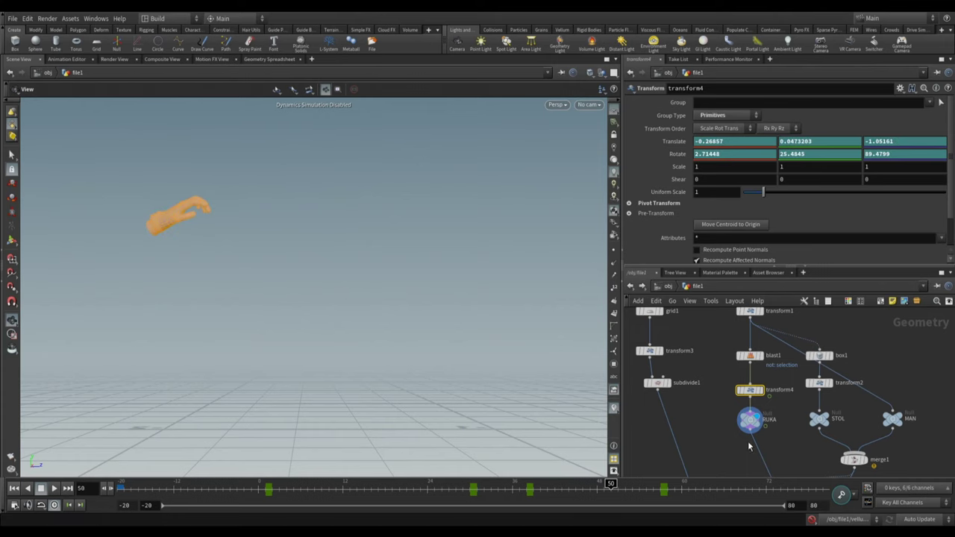
- Template the MAN body as a wireframe reference, check frame 11, and display the cloth grid
left_click(903, 428)
mouse_move(611, 483)
left_mouse_down()
mouse_move(337, 484)
mouse_move(669, 489)
left_mouse_up()
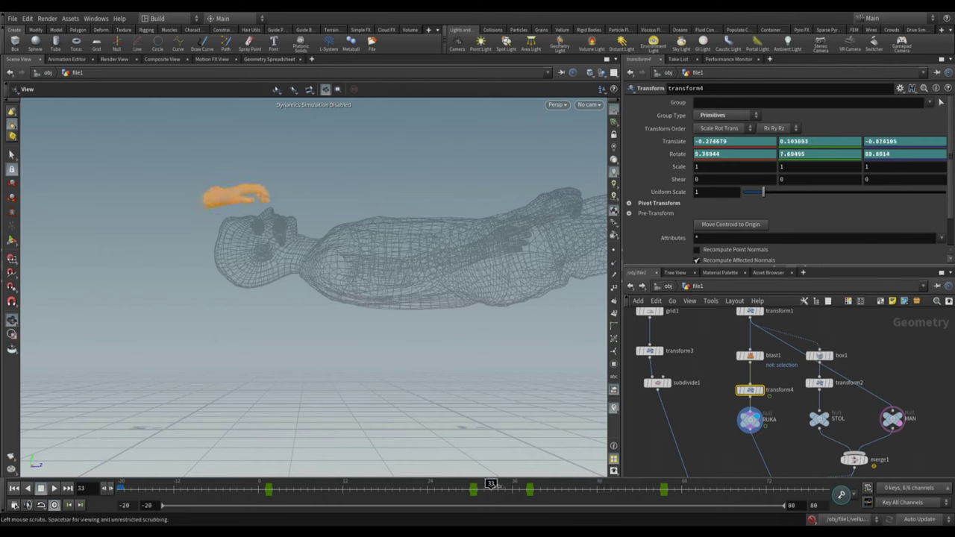
scroll(702, 429, "down", 4)
mouse_move(703, 428)
middle_mouse_down()
mouse_move(726, 345)
mouse_move(721, 372)
middle_mouse_up()
scroll(721, 372, "up", 3)
left_click(721, 359)
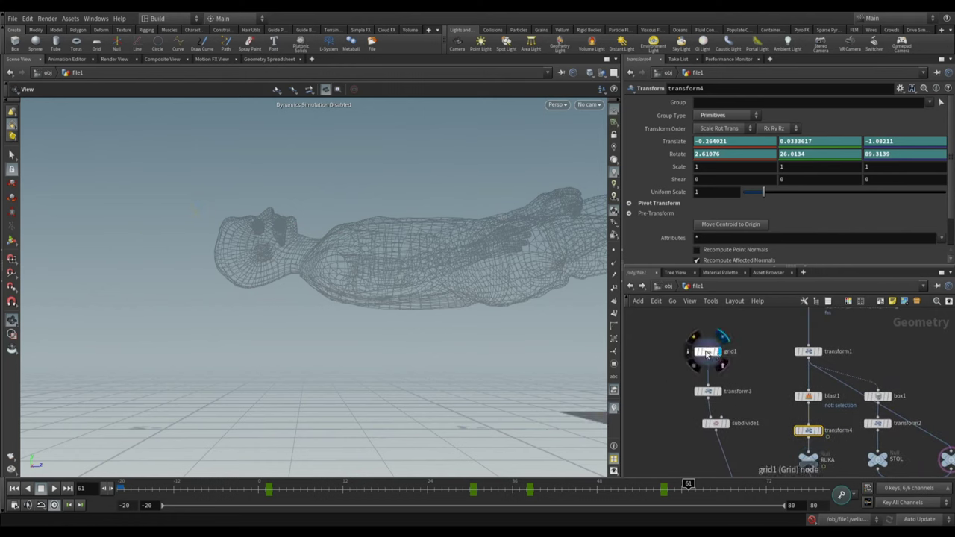
- Display transform3's grid, raised 0.8 above the lying wireframe figure
left_click_drag(502, 249, 418, 338)
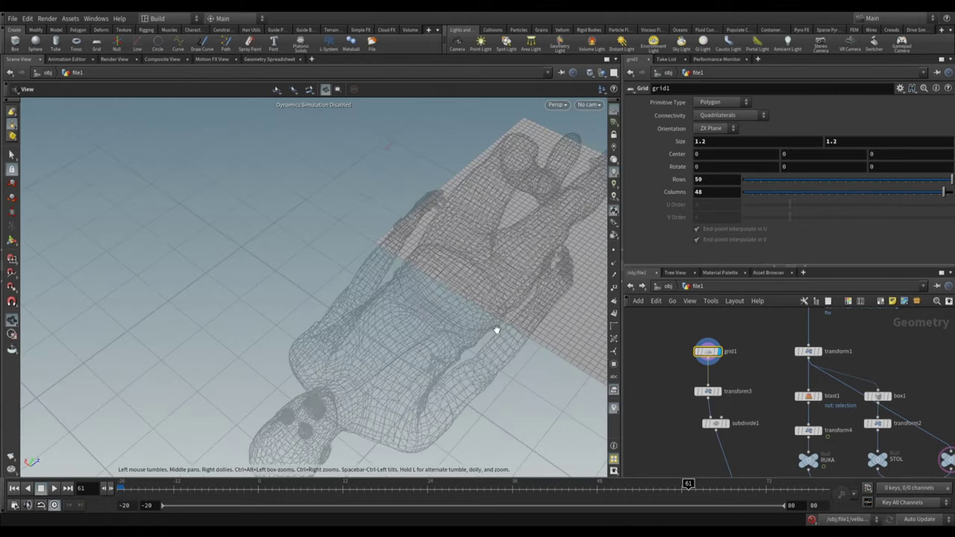
scroll(419, 338, "down", 5)
scroll(398, 316, "down", 5)
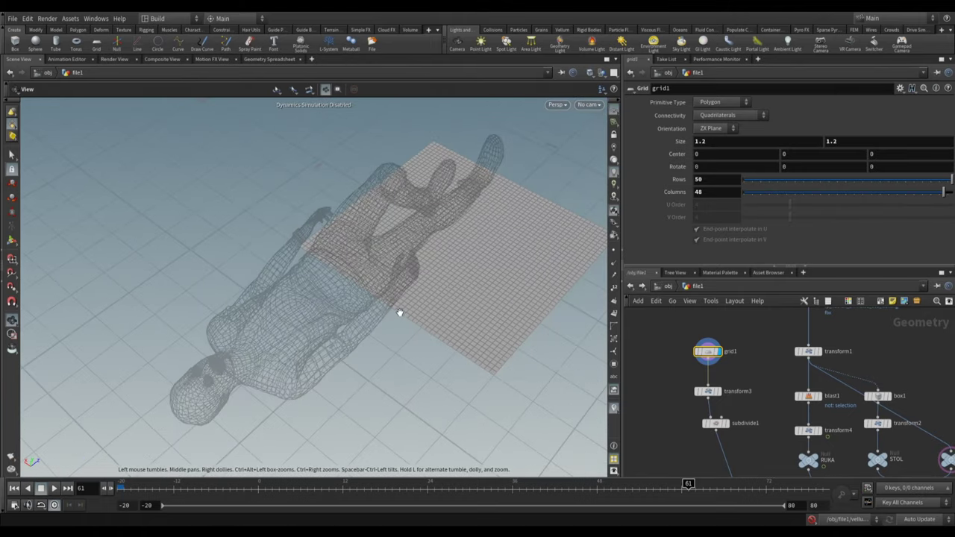
left_click(722, 399)
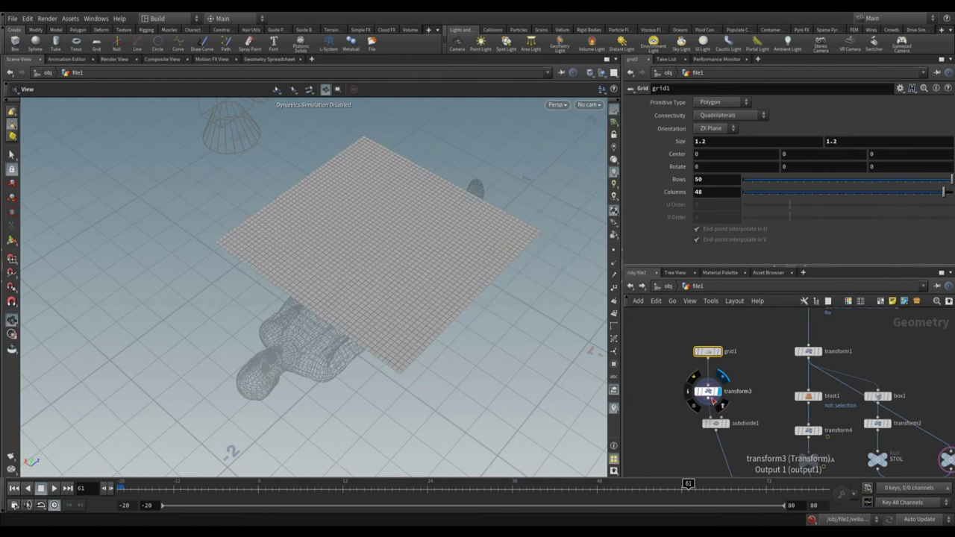
left_click(707, 391)
mouse_move(229, 453)
left_mouse_down()
mouse_move(395, 219)
mouse_move(395, 271)
left_mouse_up()
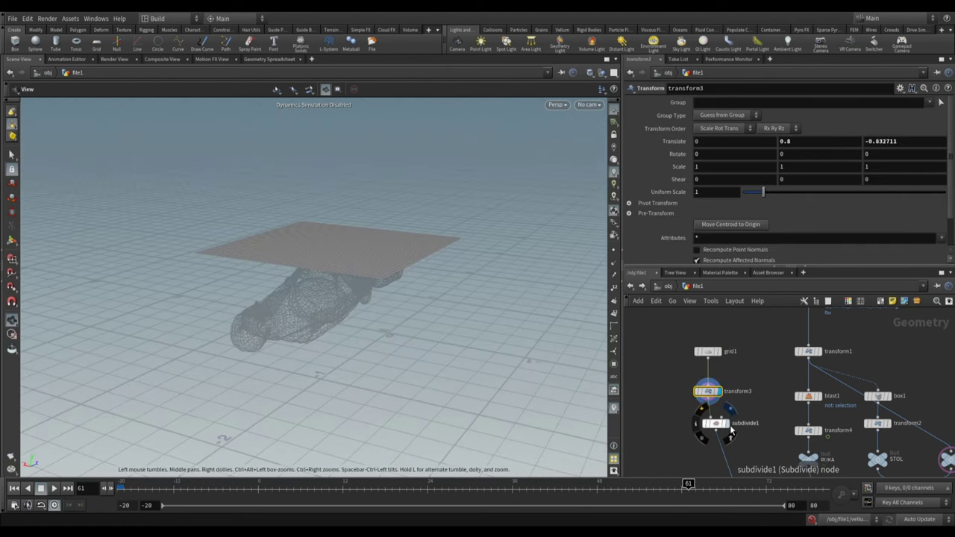
left_click_drag(412, 276, 406, 348)
- Display subdivide1's once-subdivided grid and orbit to check it
left_click(725, 423)
left_click(716, 426)
left_click_drag(373, 330, 347, 290)
scroll(374, 343, "up", 5)
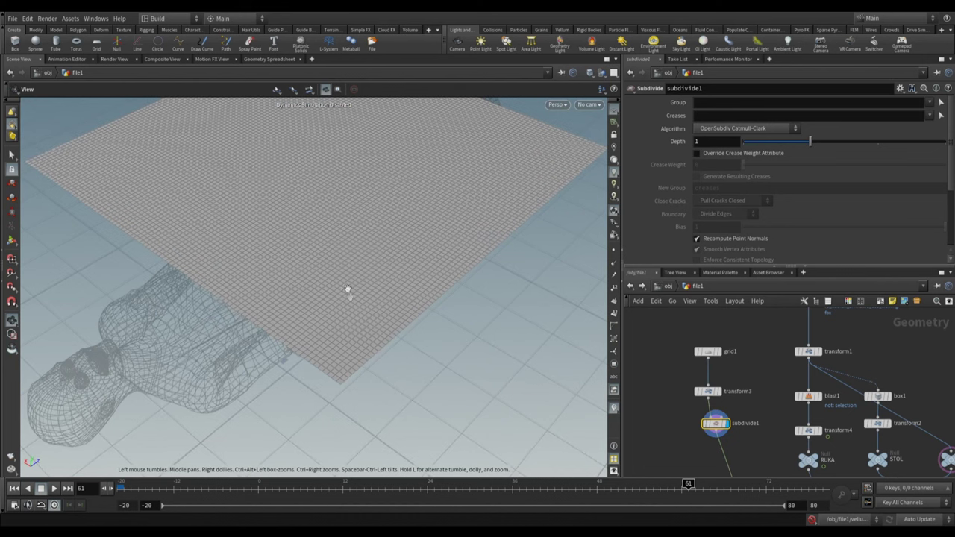
left_click_drag(469, 326, 515, 311)
scroll(746, 389, "down", 3)
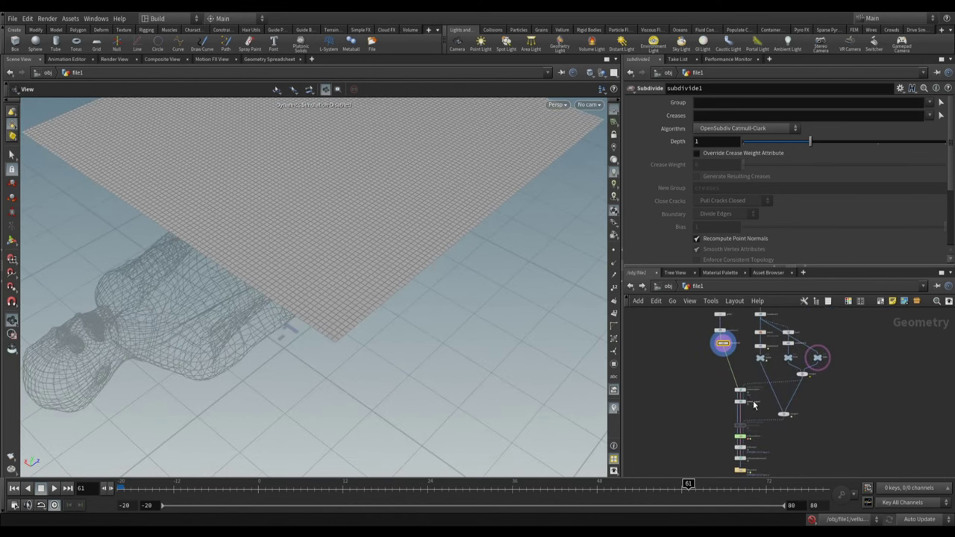
- Inspect the vellumcloth1 constraint and vellumdrape1 drape settings
scroll(735, 368, "up", 3)
mouse_move(426, 292)
left_mouse_down()
mouse_move(326, 357)
mouse_move(391, 408)
left_mouse_up()
middle_click_drag(768, 415, 751, 384)
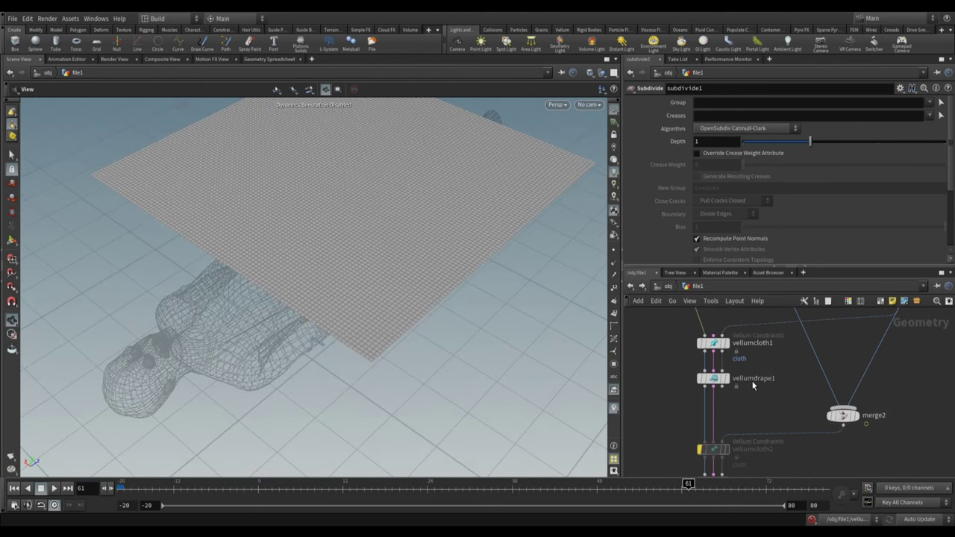
left_click(714, 345)
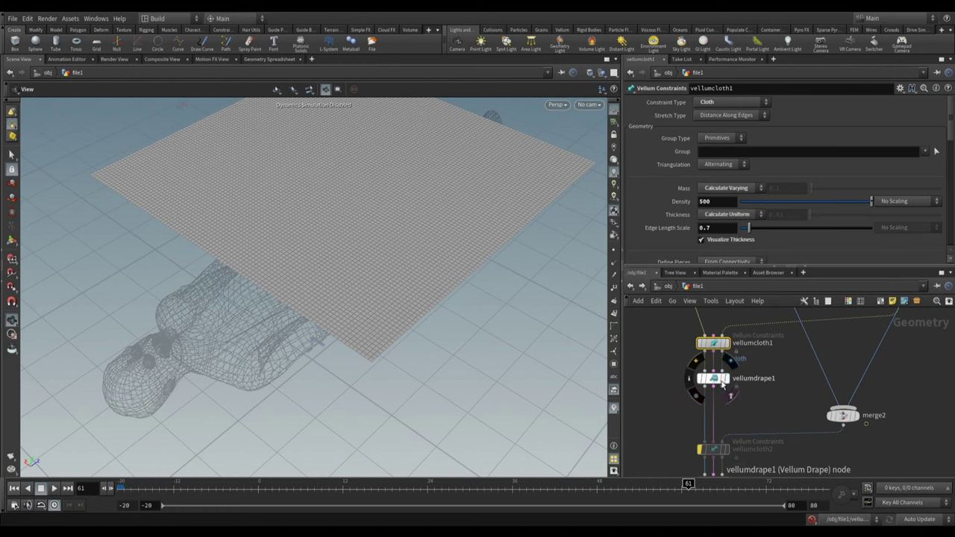
left_click(716, 379)
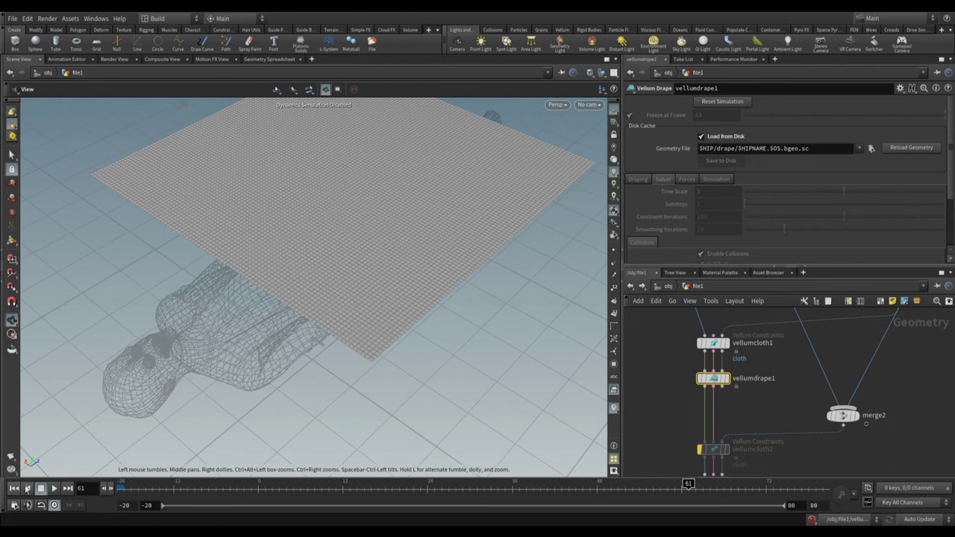
- Display vellumdrape1's draped cloth and set the timeline to frame 3
left_click(726, 378)
mouse_move(342, 346)
left_mouse_down()
mouse_move(341, 313)
mouse_move(433, 326)
left_mouse_up()
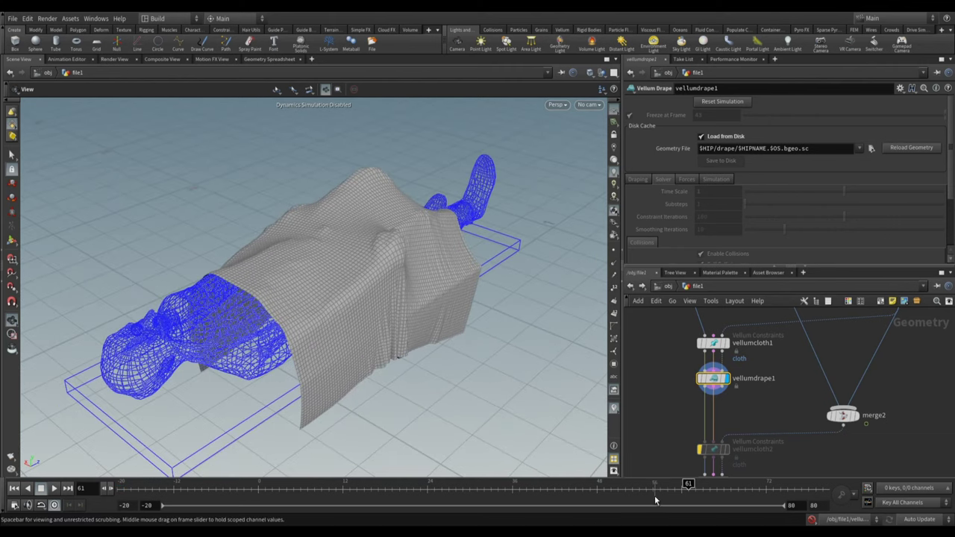
left_click(250, 484)
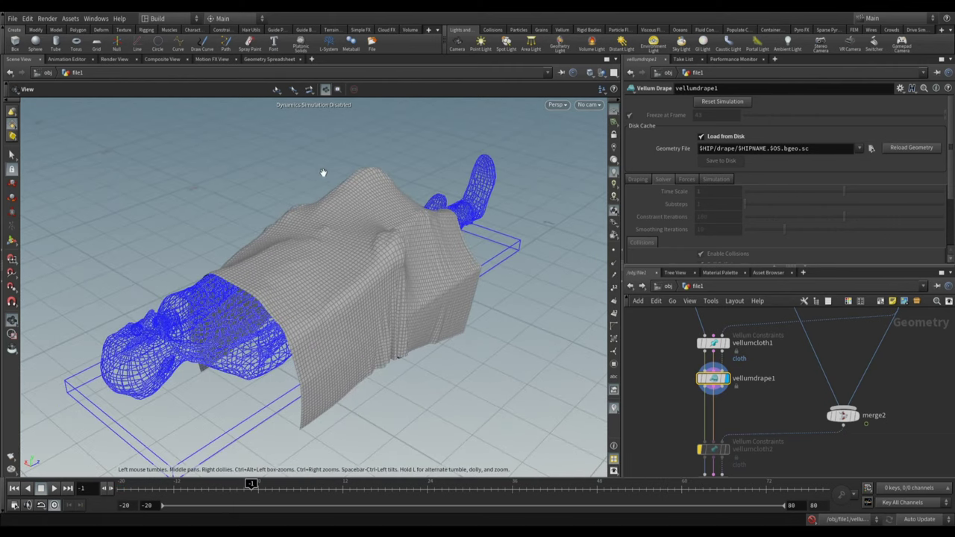
left_click(242, 484)
left_click(278, 483)
- Orbit around the draped body to inspect the sheet from the head, end and side
mouse_move(360, 309)
left_mouse_down()
mouse_move(427, 319)
mouse_move(363, 273)
mouse_move(412, 309)
left_mouse_up()
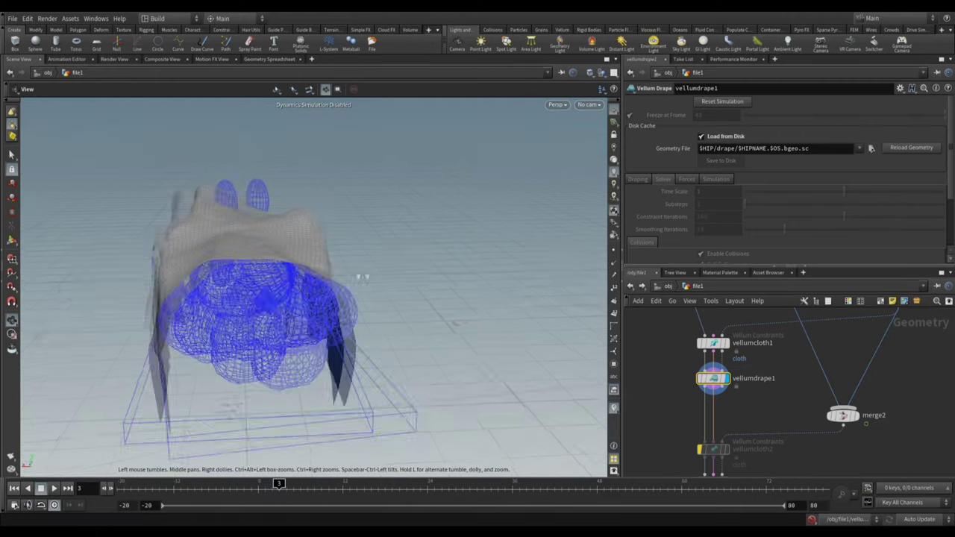
left_click_drag(438, 232, 409, 297)
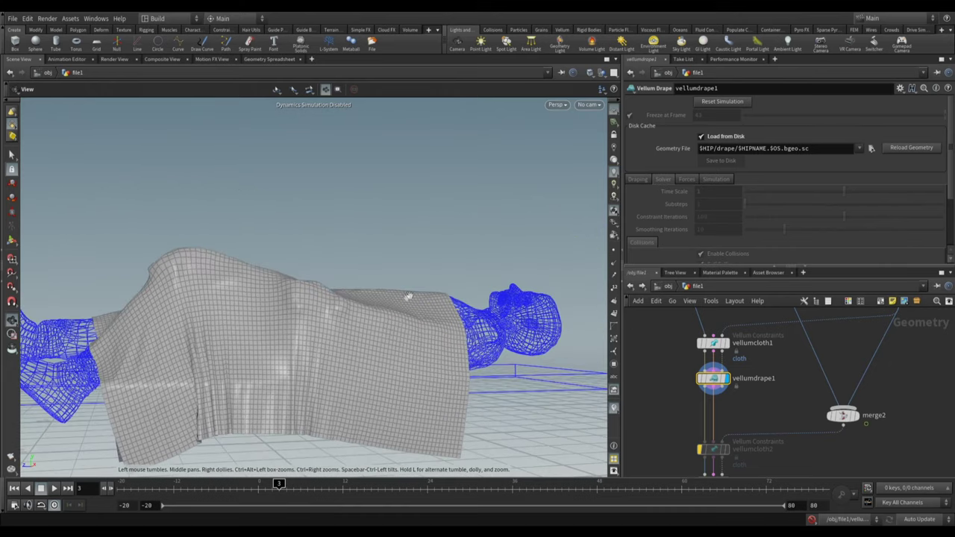
mouse_move(457, 265)
left_mouse_down()
mouse_move(277, 277)
mouse_move(293, 293)
left_mouse_up()
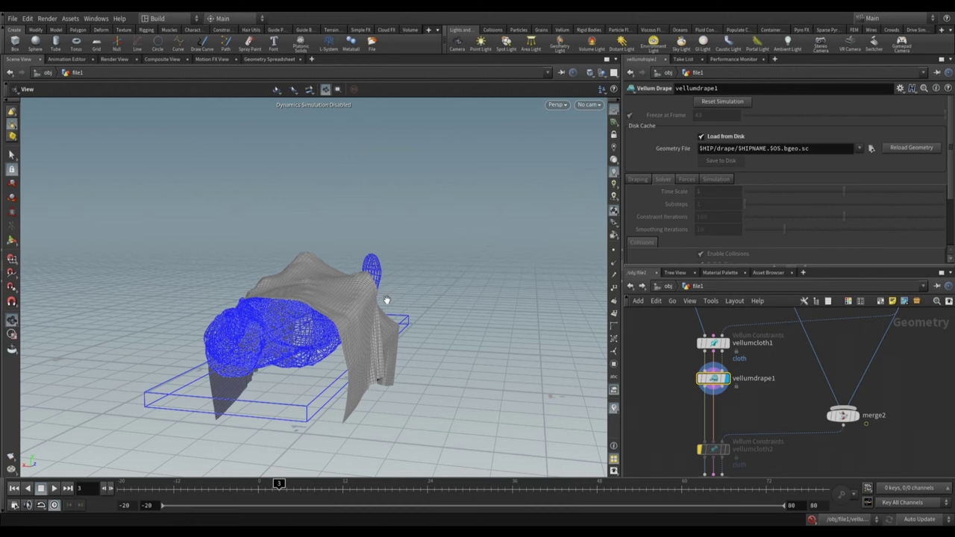
left_click_drag(356, 350, 280, 372)
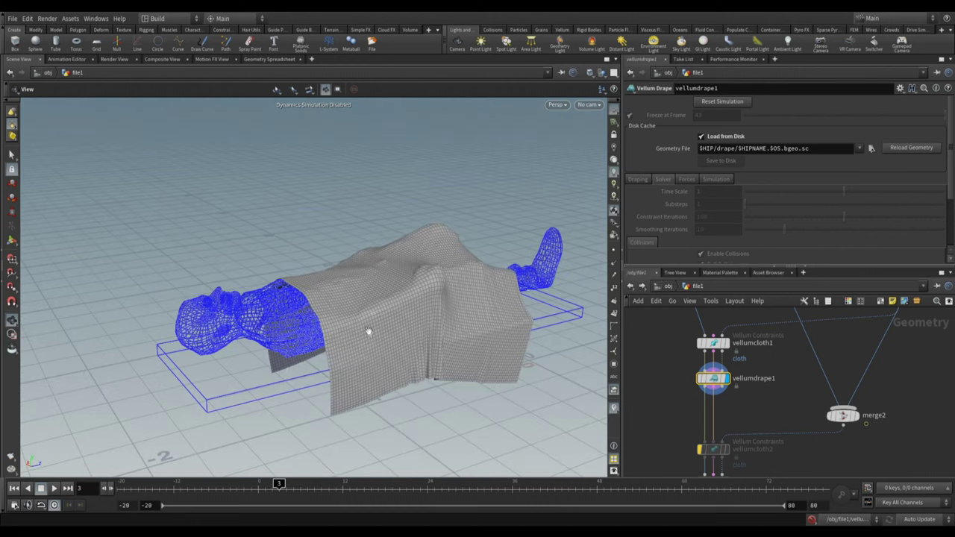
middle_click_drag(756, 423, 797, 396)
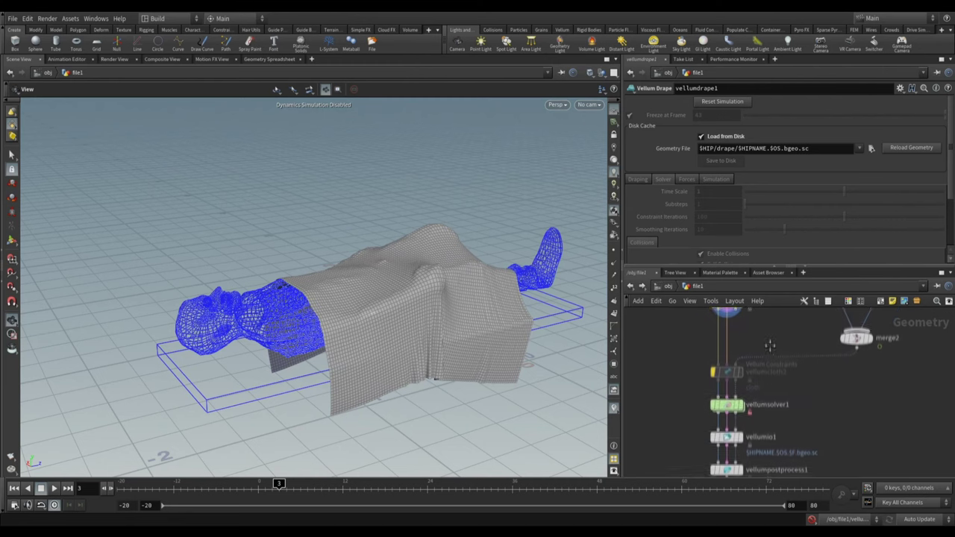
- Select vellumsolver1 in the network to view its solver settings
scroll(794, 377, "down", 2)
scroll(760, 389, "up", 1)
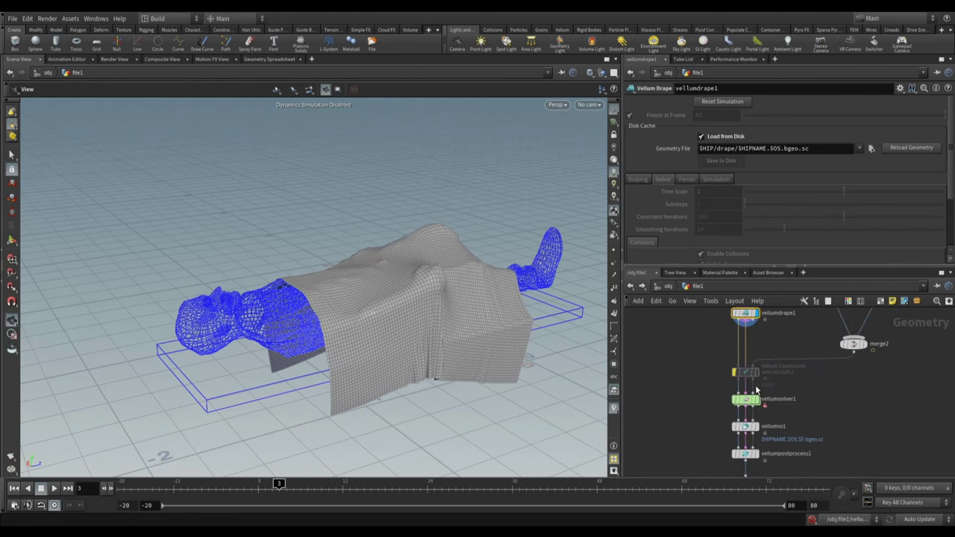
scroll(744, 388, "up", 1)
middle_click_drag(800, 410, 803, 372)
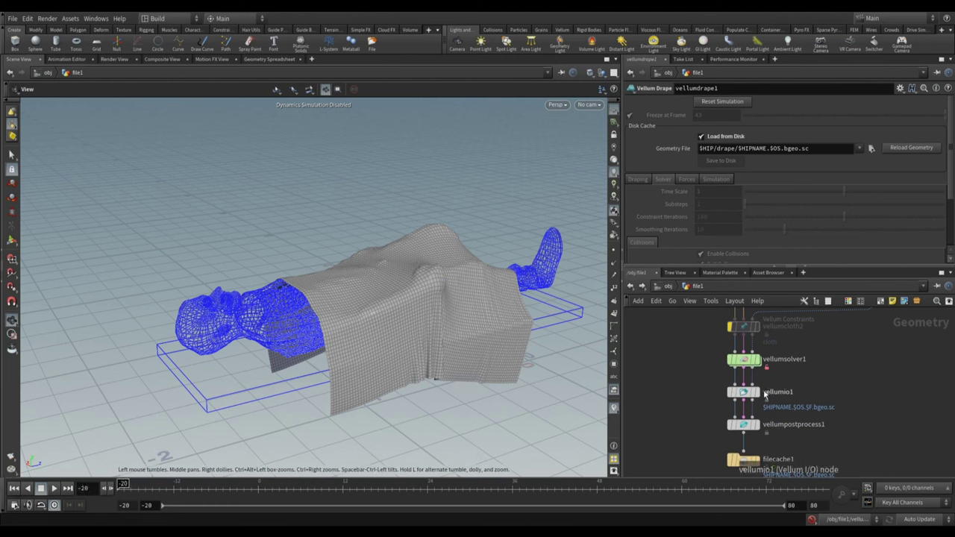
left_click(744, 360)
mouse_move(330, 287)
left_mouse_down()
mouse_move(376, 320)
mouse_move(358, 306)
left_mouse_up()
- Display merge2's figure, table and hand, scrub the animation, and return to frame -20
mouse_move(693, 328)
middle_mouse_down()
mouse_move(694, 438)
mouse_move(722, 454)
middle_mouse_up()
left_click(790, 419)
left_click(776, 419)
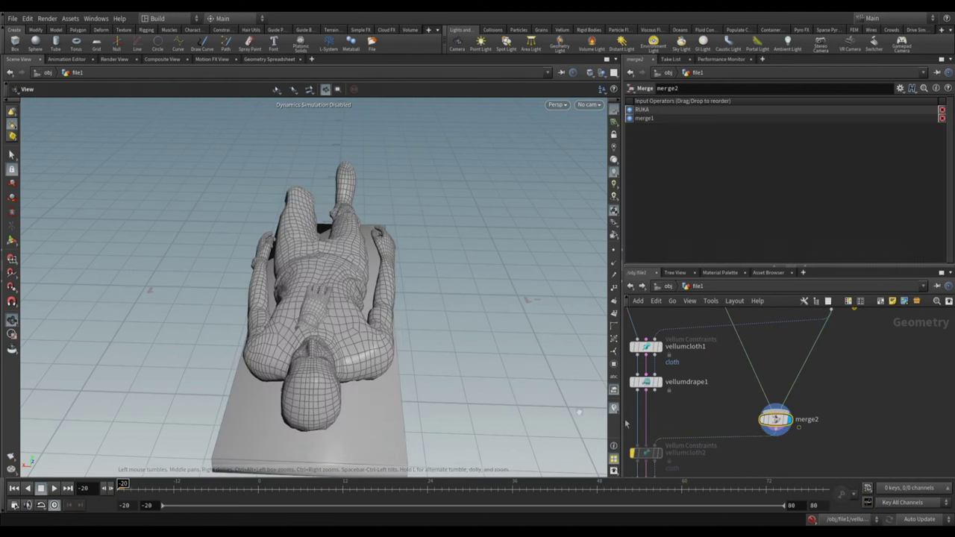
left_click_drag(448, 320, 314, 321)
left_click_drag(181, 487, 253, 489)
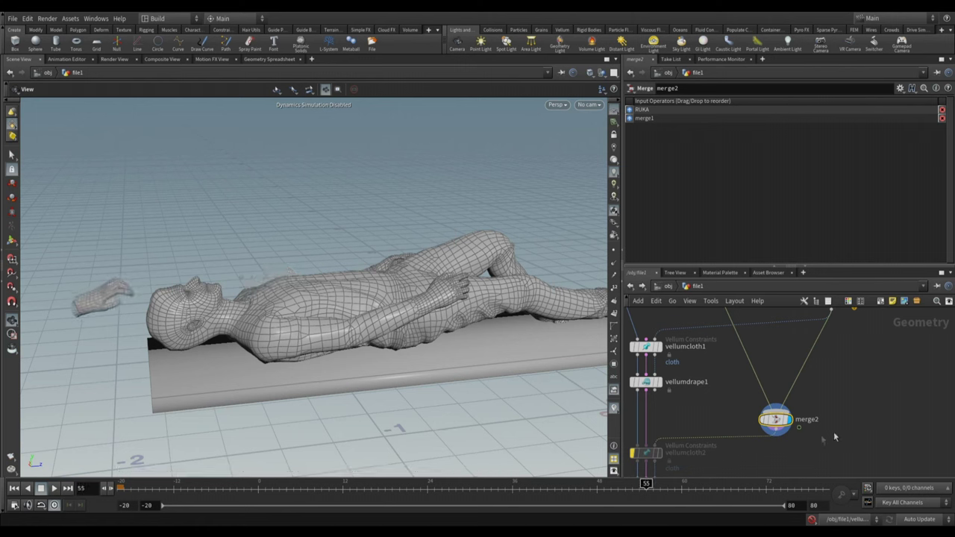
left_click(16, 489)
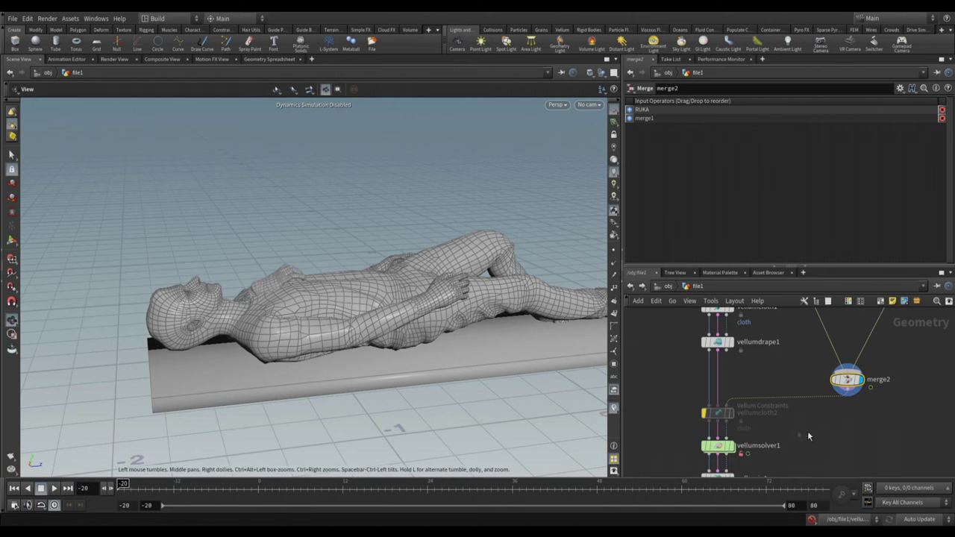
mouse_move(738, 403)
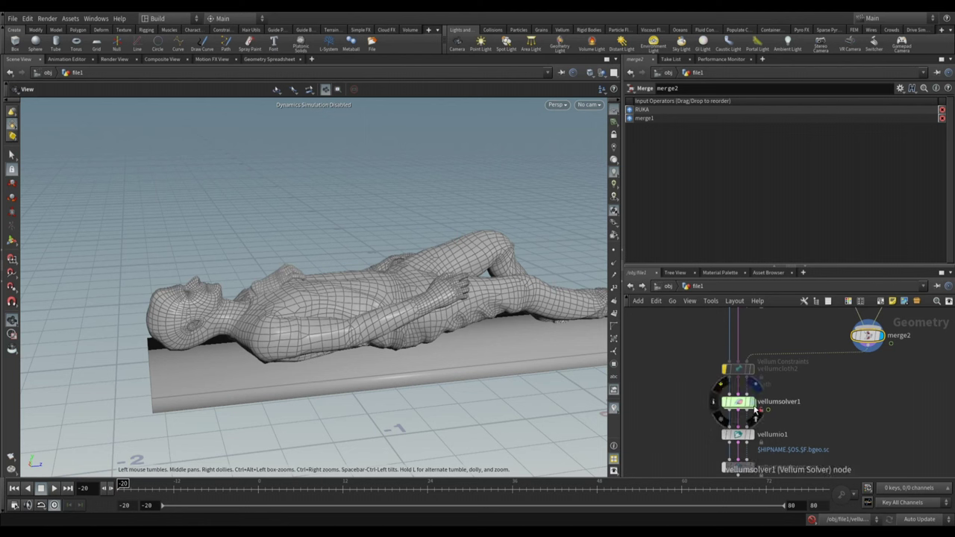
- Display vellumio1's cached cloth simulation and step to frame -16
left_click(750, 404)
mouse_move(739, 435)
left_click(755, 439)
left_click(737, 434)
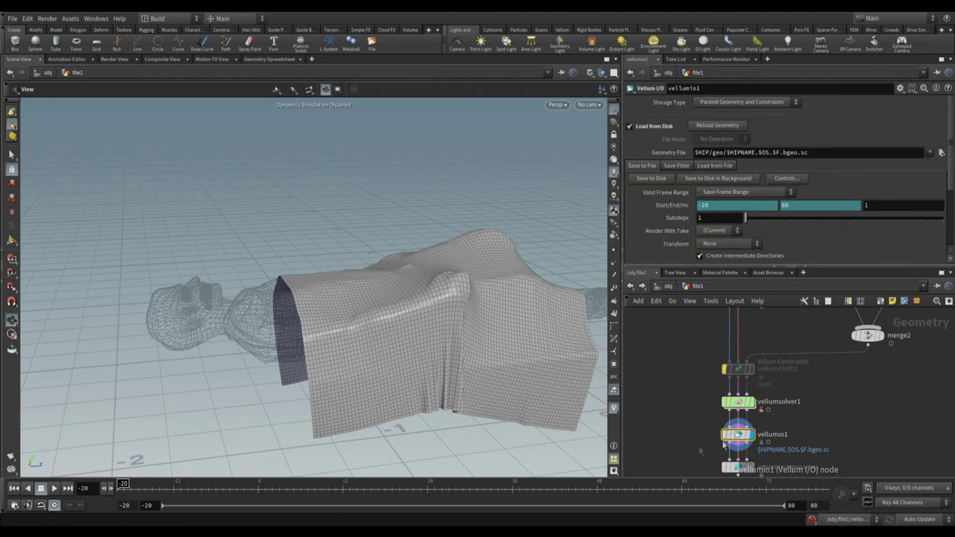
mouse_move(253, 313)
left_mouse_down()
mouse_move(296, 311)
mouse_move(269, 321)
left_mouse_up()
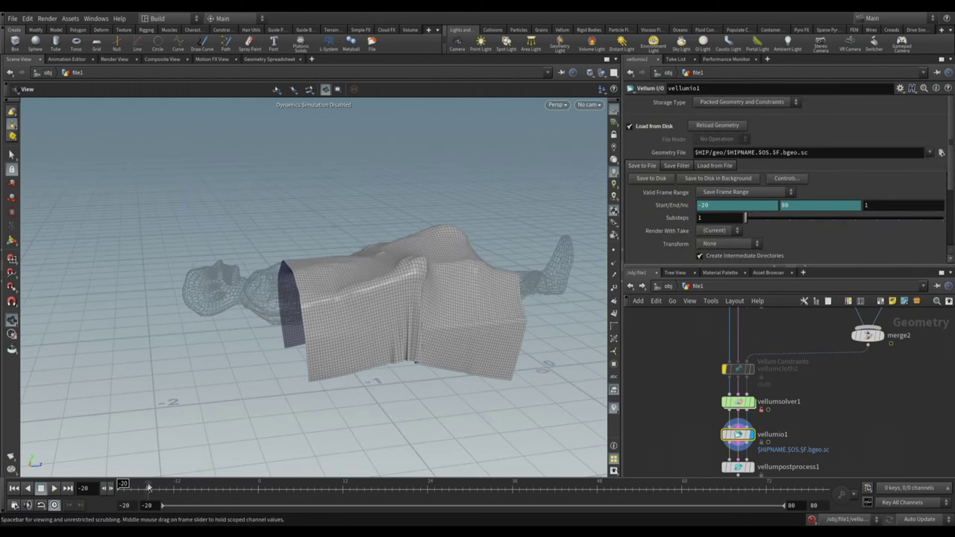
mouse_move(151, 487)
left_mouse_down()
mouse_move(223, 489)
mouse_move(149, 487)
mouse_move(157, 489)
left_mouse_up()
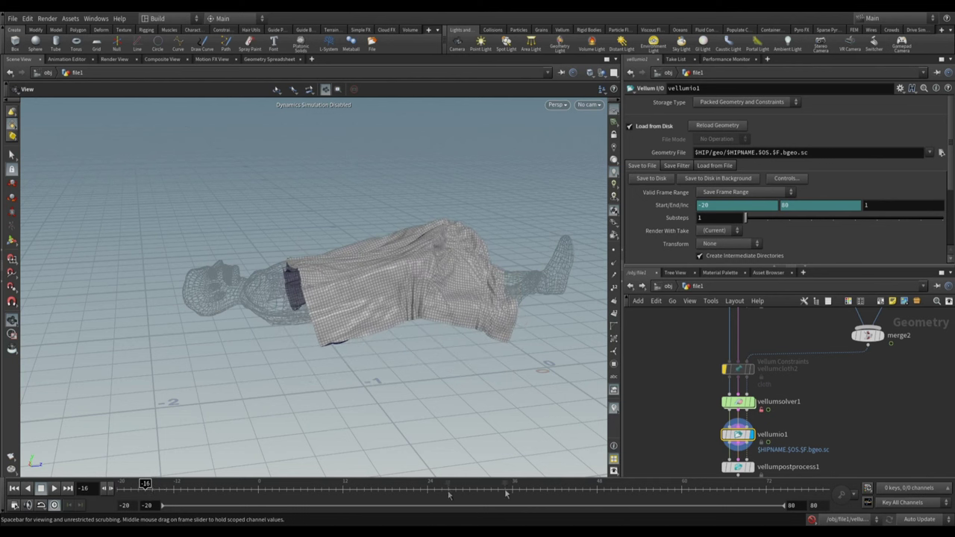
- Pan the network past vellumdrape1 and select vellumsolver1 to show its parameters
middle_click_drag(798, 401, 794, 468)
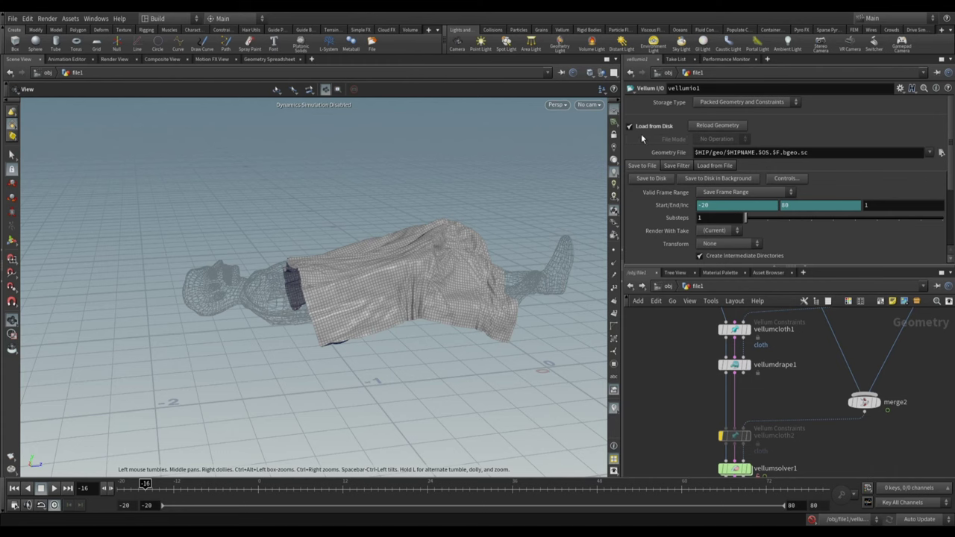
mouse_move(735, 365)
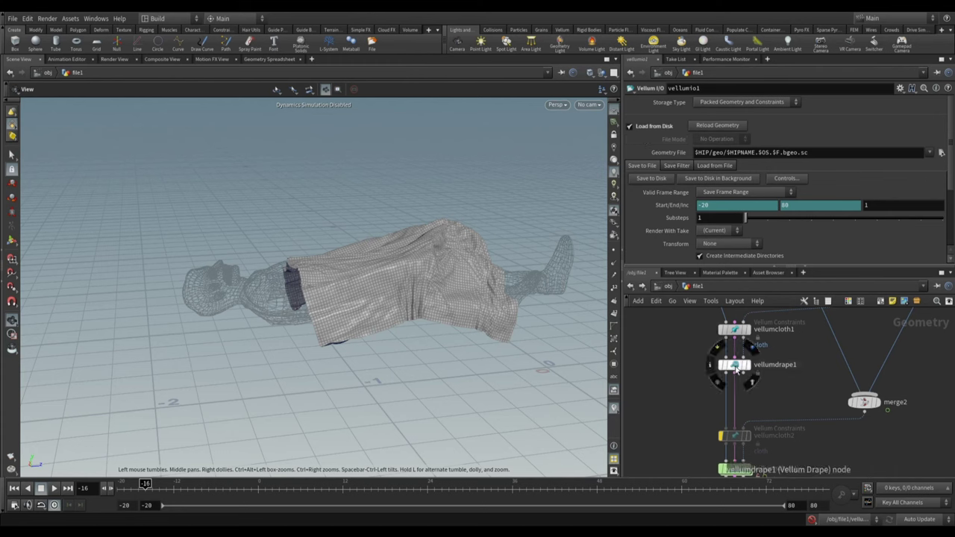
middle_click_drag(770, 386, 792, 324)
left_click(758, 407)
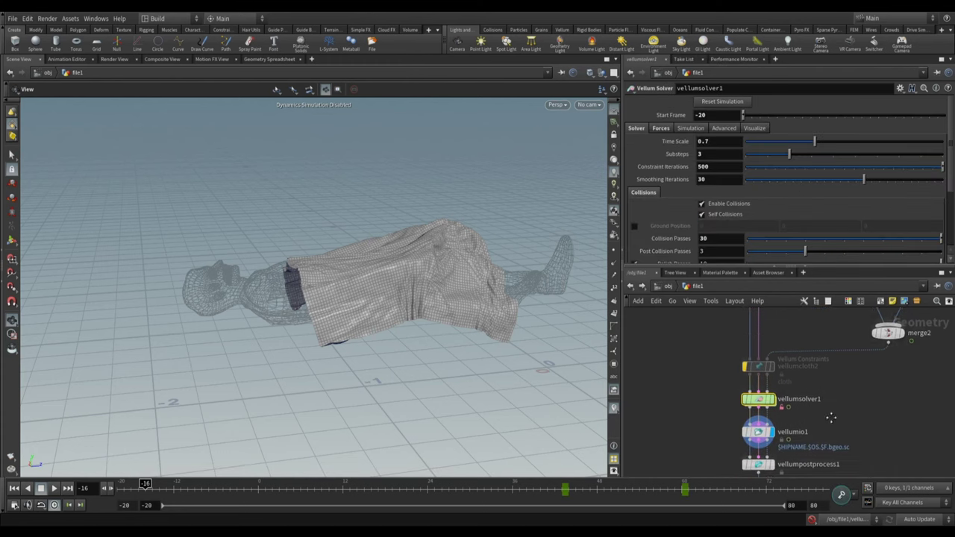
- Advance the cached cloth from frame -16 to frame 80 and view it from above
middle_click_drag(828, 421, 822, 385)
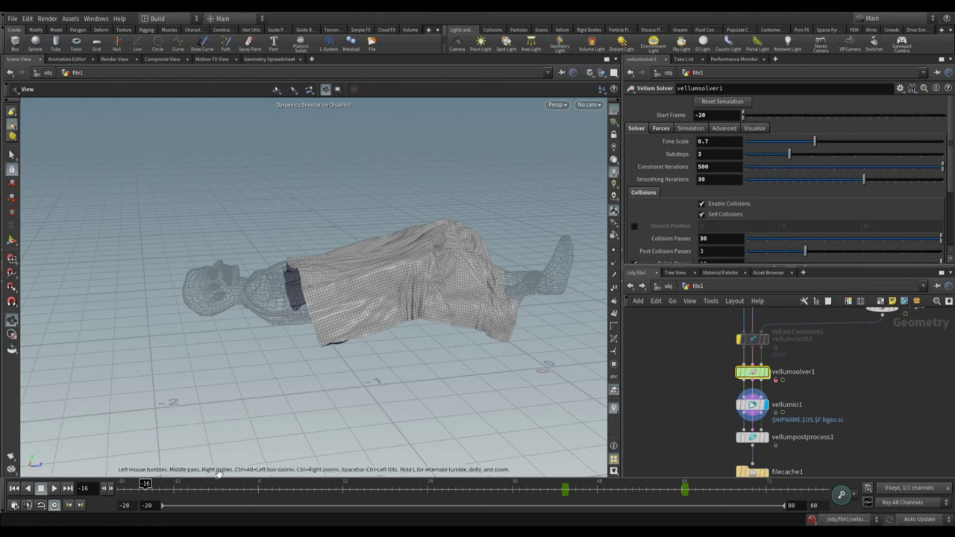
mouse_move(145, 484)
left_mouse_down()
mouse_move(262, 483)
mouse_move(145, 484)
mouse_move(222, 484)
mouse_move(252, 472)
left_mouse_up()
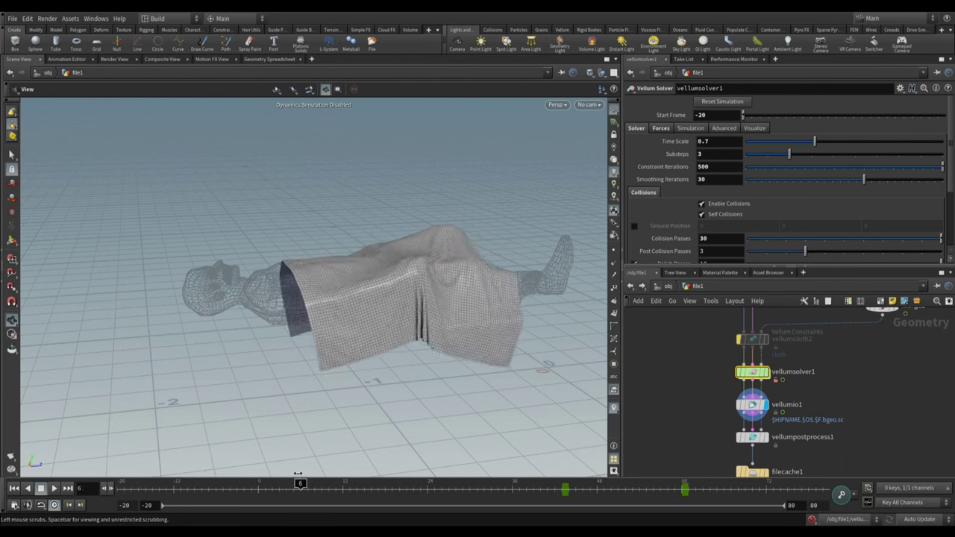
left_click_drag(313, 483, 822, 488)
mouse_move(358, 314)
left_mouse_down()
mouse_move(269, 368)
mouse_move(335, 316)
left_mouse_up()
scroll(782, 400, "up", 2)
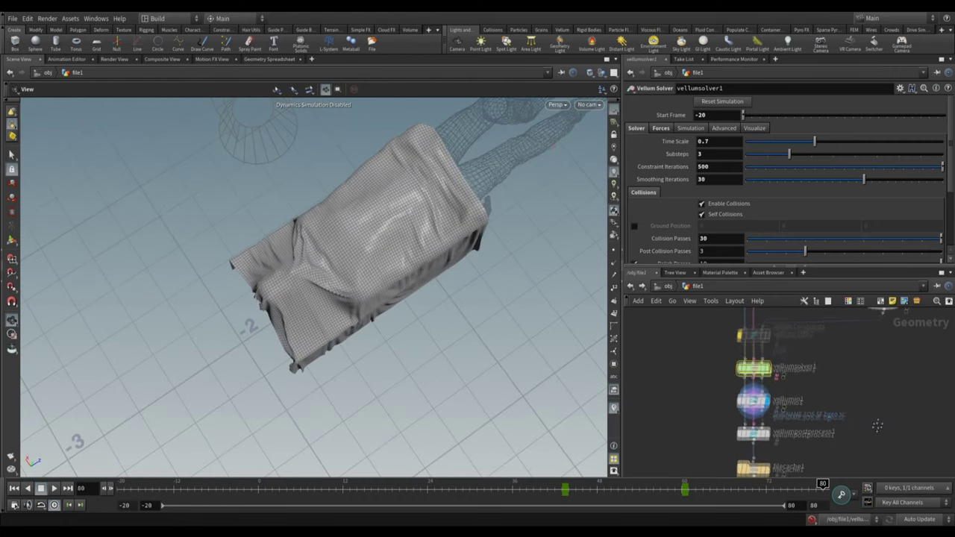
scroll(782, 399, "up", 2)
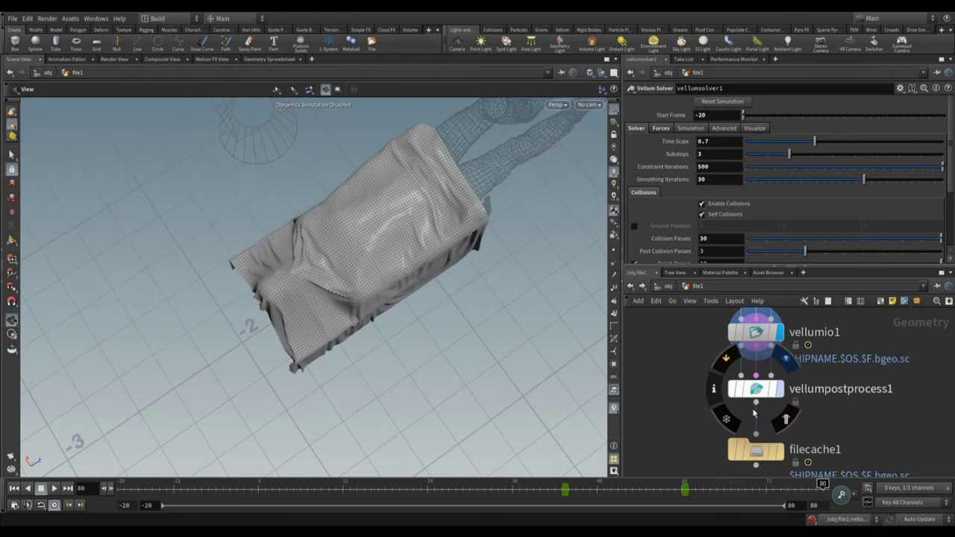
- Display vellumpostprocess1 and toggle its bypass to compare smoothed and raw cloth
left_click(786, 359)
left_click(756, 388)
mouse_move(316, 273)
left_mouse_down()
mouse_move(346, 287)
mouse_move(321, 306)
mouse_move(373, 328)
left_mouse_up()
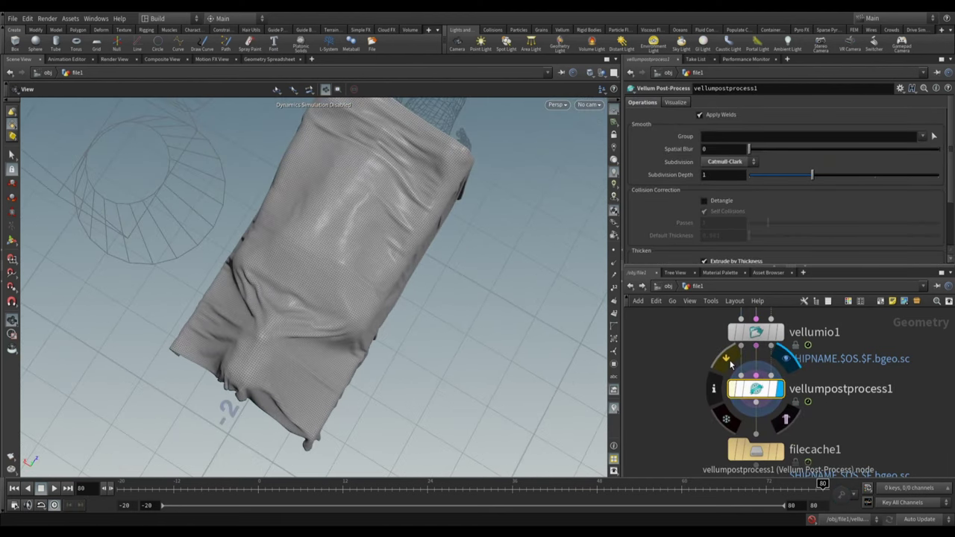
left_click(727, 360)
left_click(731, 363)
left_click_drag(337, 341, 398, 302)
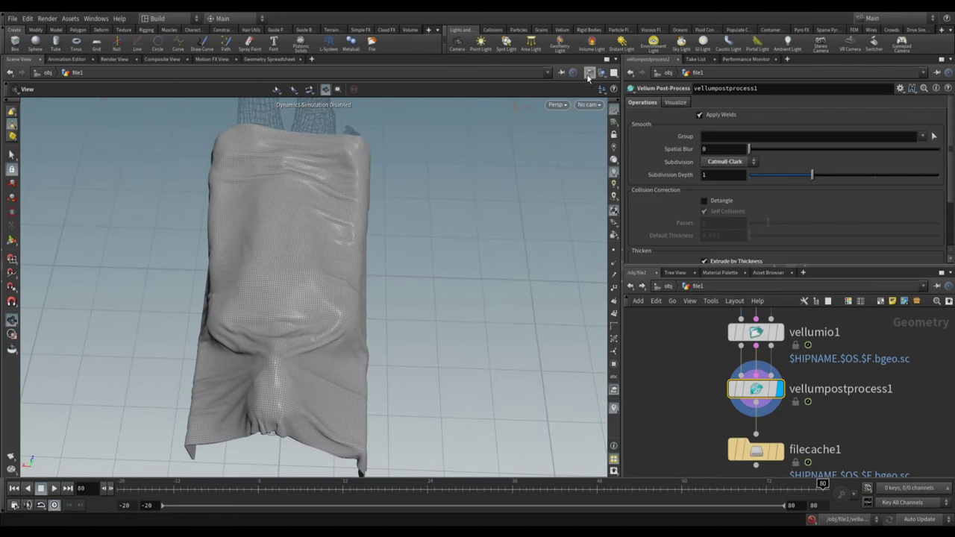
mouse_move(460, 228)
left_mouse_down()
mouse_move(462, 239)
mouse_move(395, 294)
mouse_move(418, 283)
mouse_move(397, 266)
mouse_move(358, 292)
mouse_move(357, 326)
mouse_move(433, 331)
left_mouse_up()
- Toggle Extrude by Thickness off and back on to compare the cloth's thickness
scroll(358, 295, "up", 5)
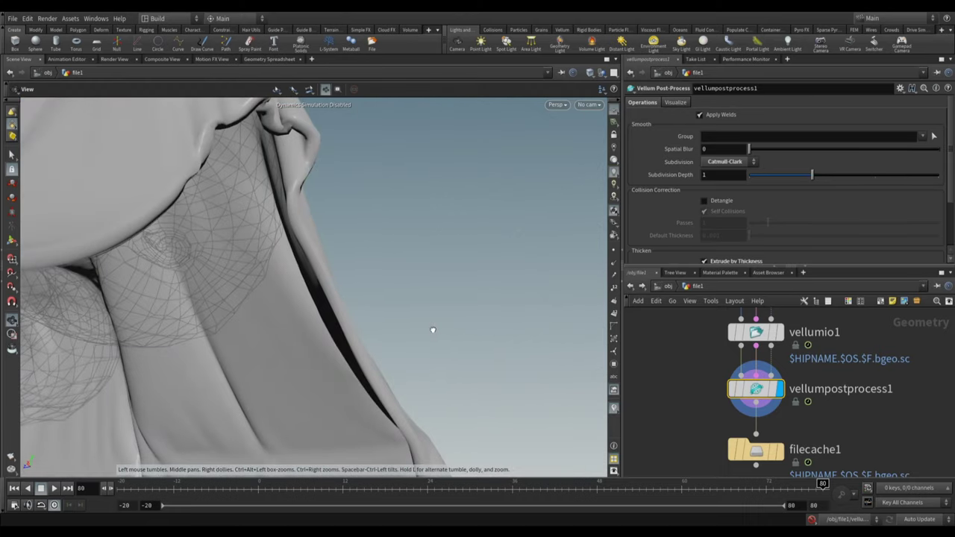
scroll(724, 198, "down", 2)
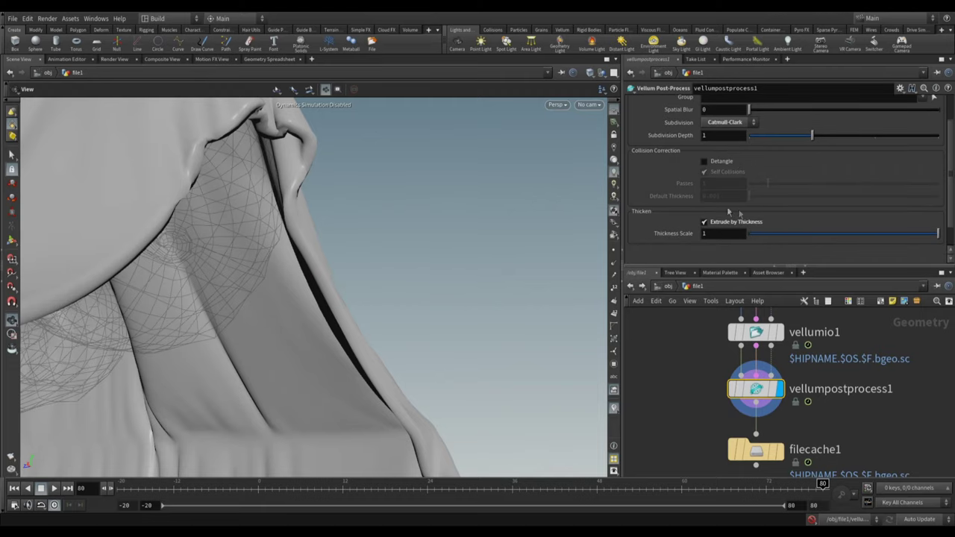
left_click(703, 222)
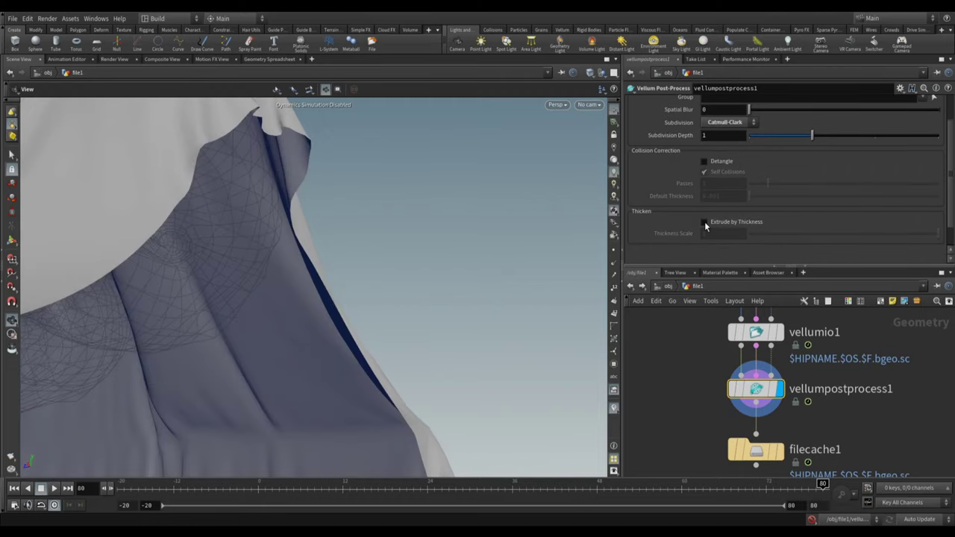
mouse_move(384, 251)
left_mouse_down()
mouse_move(266, 254)
mouse_move(550, 196)
mouse_move(245, 256)
mouse_move(353, 279)
mouse_move(168, 329)
mouse_move(234, 305)
mouse_move(251, 316)
mouse_move(194, 310)
left_mouse_up()
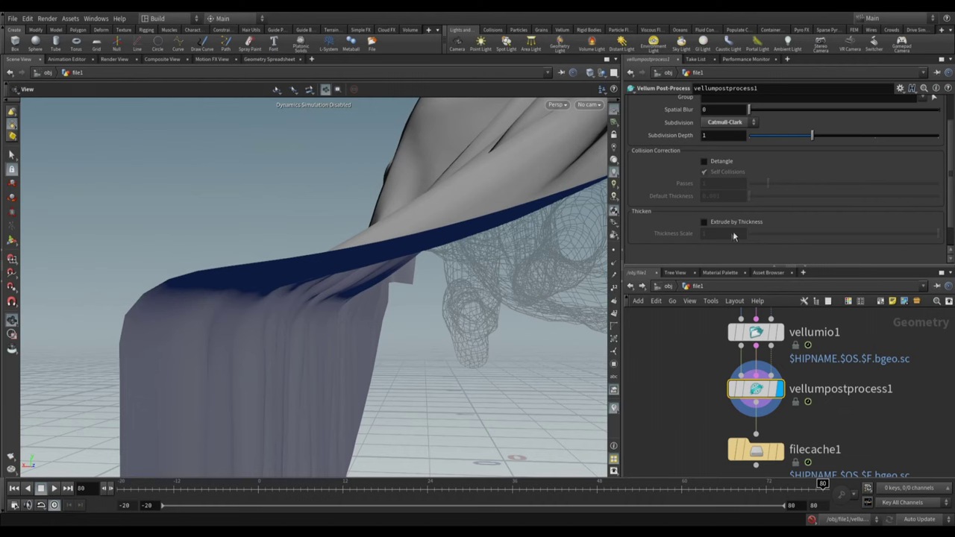
left_click(709, 224)
mouse_move(308, 319)
left_mouse_down()
mouse_move(420, 330)
mouse_move(454, 320)
mouse_move(324, 304)
mouse_move(460, 100)
left_mouse_up()
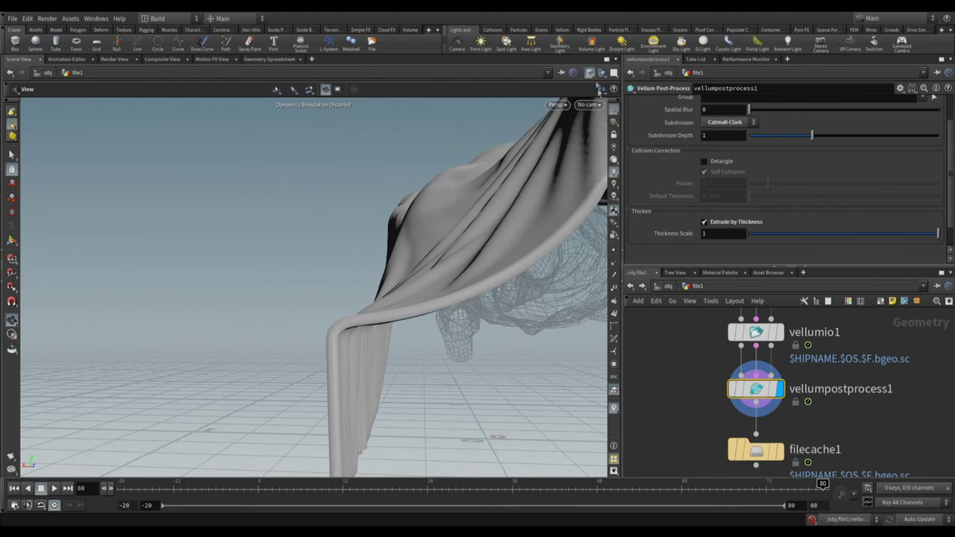
- Enable wireframe-on-shaded display and view the whole cloth and body
left_click(613, 183)
scroll(373, 270, "up", 3)
mouse_move(373, 271)
left_mouse_down()
mouse_move(377, 281)
mouse_move(379, 263)
left_mouse_up()
mouse_move(321, 310)
left_mouse_down()
mouse_move(428, 232)
mouse_move(376, 455)
left_mouse_up()
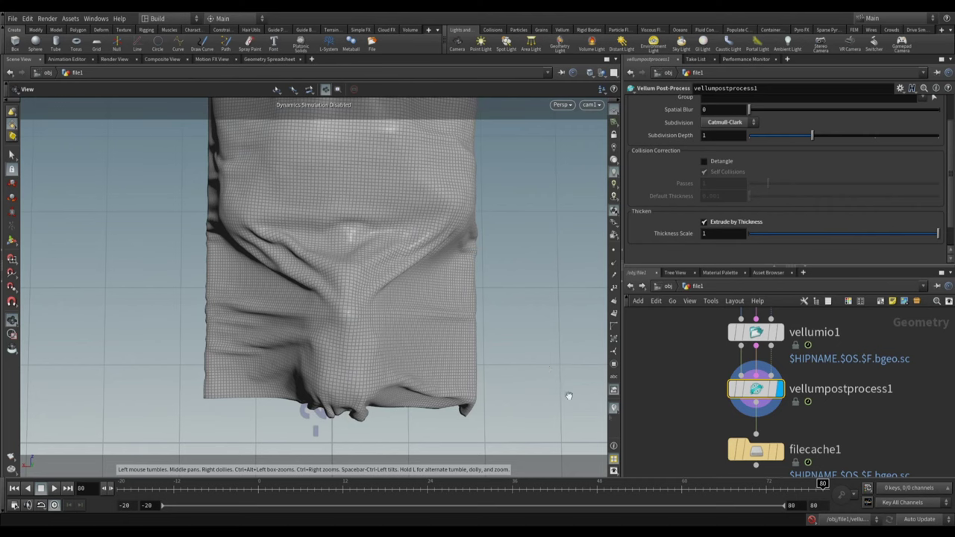
middle_click_drag(855, 450, 819, 429)
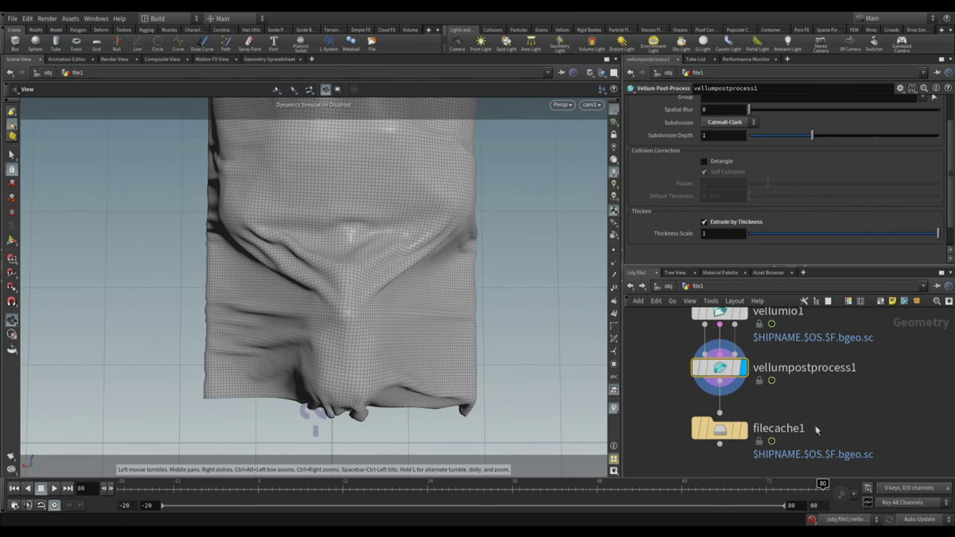
mouse_move(756, 450)
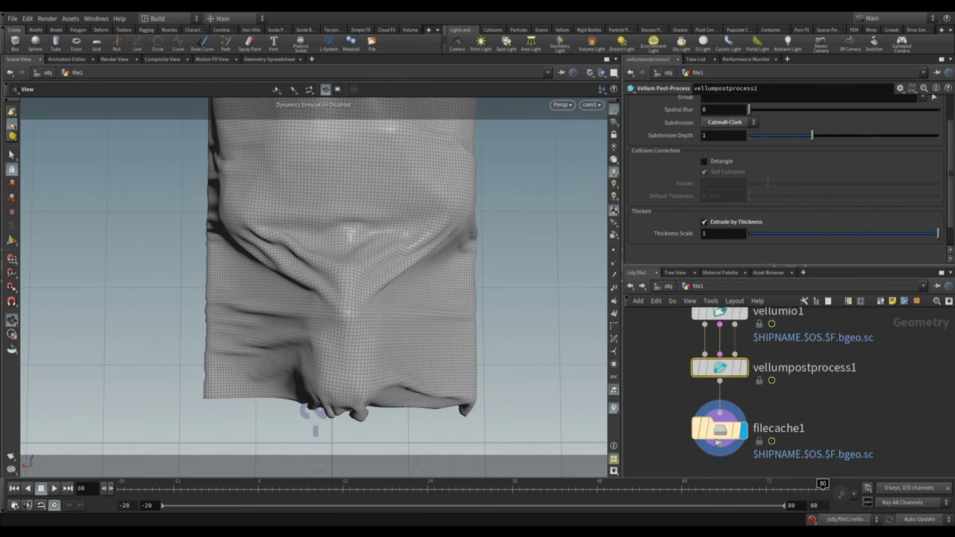
- Add merge3 below filecache1, wire in filecache1 and merge2, and rewind the timeline
left_click(720, 430)
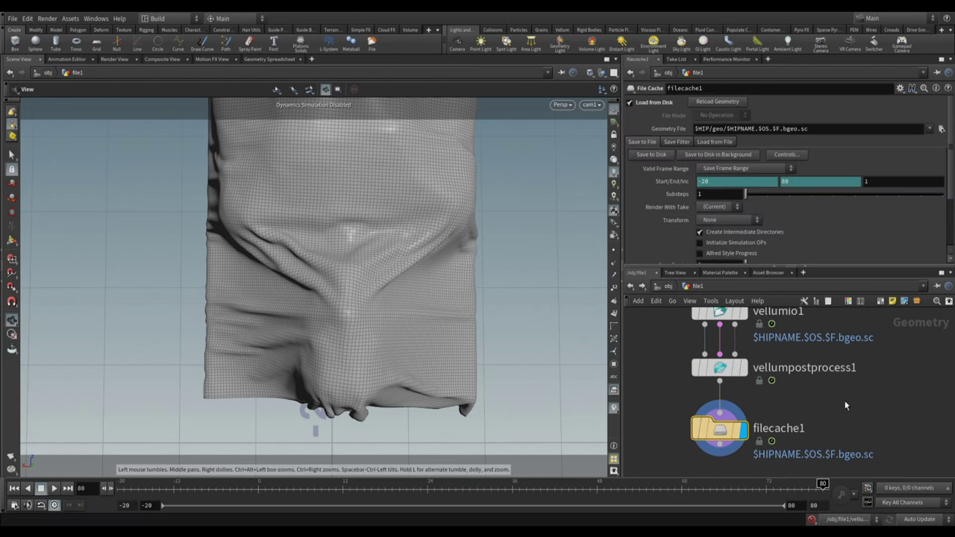
middle_click_drag(845, 405, 816, 422)
scroll(816, 423, "down", 3)
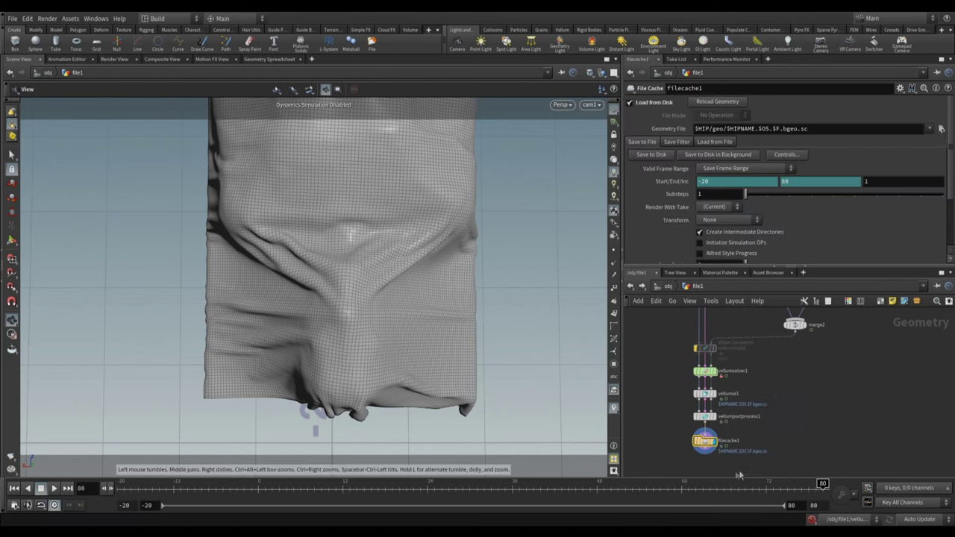
middle_click_drag(738, 475, 770, 434)
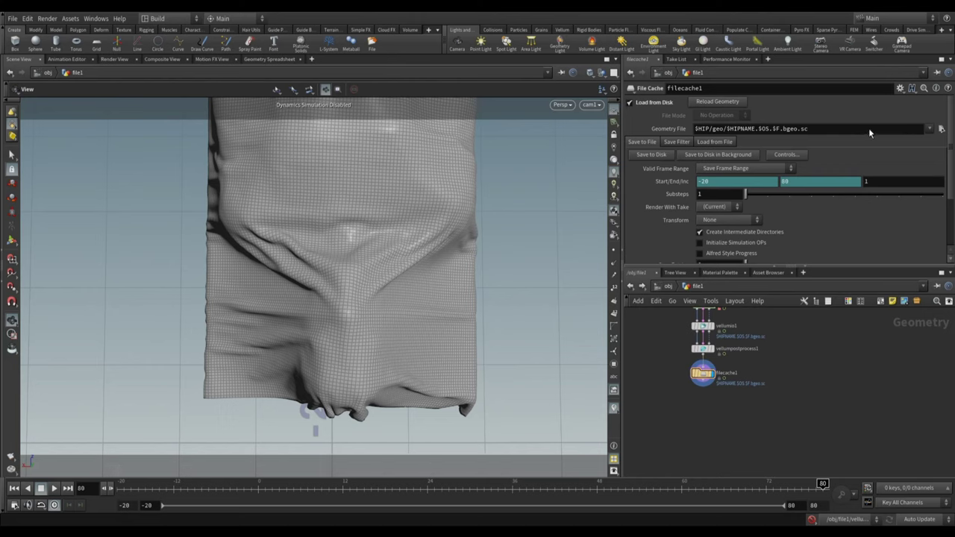
left_click(751, 441)
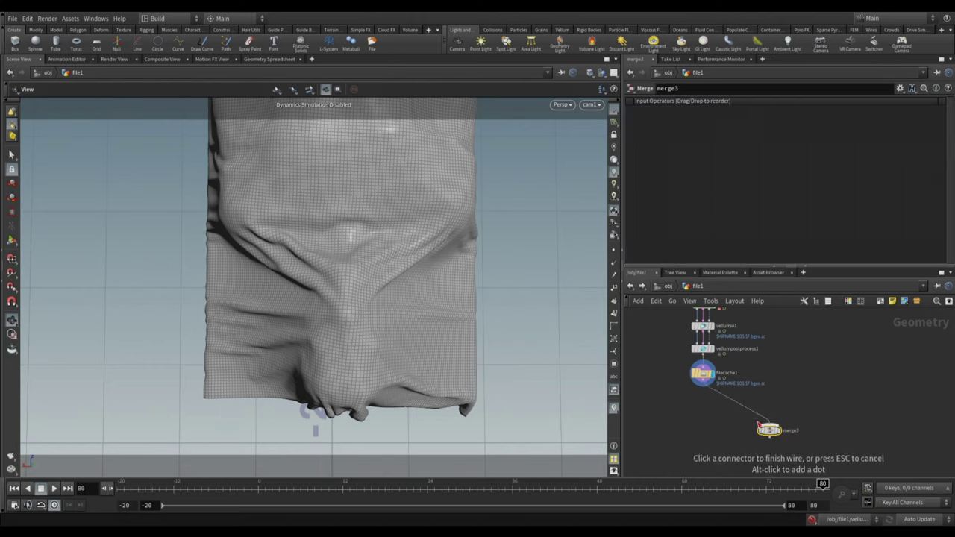
left_click(759, 425)
middle_click_drag(753, 445, 777, 291)
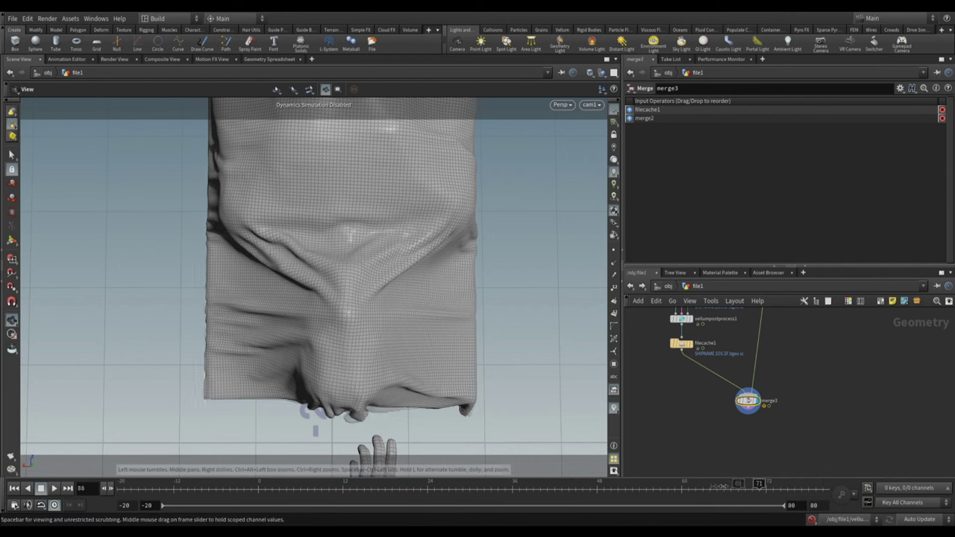
left_click_drag(735, 485, 124, 485)
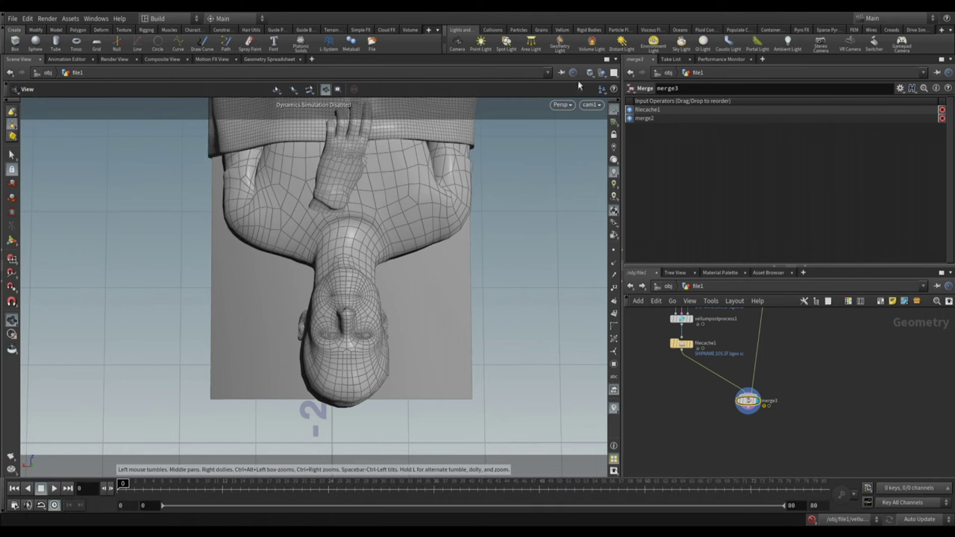
- Switch the viewport to smooth shading with faint wireframe on the table and lying figure
left_click(613, 159)
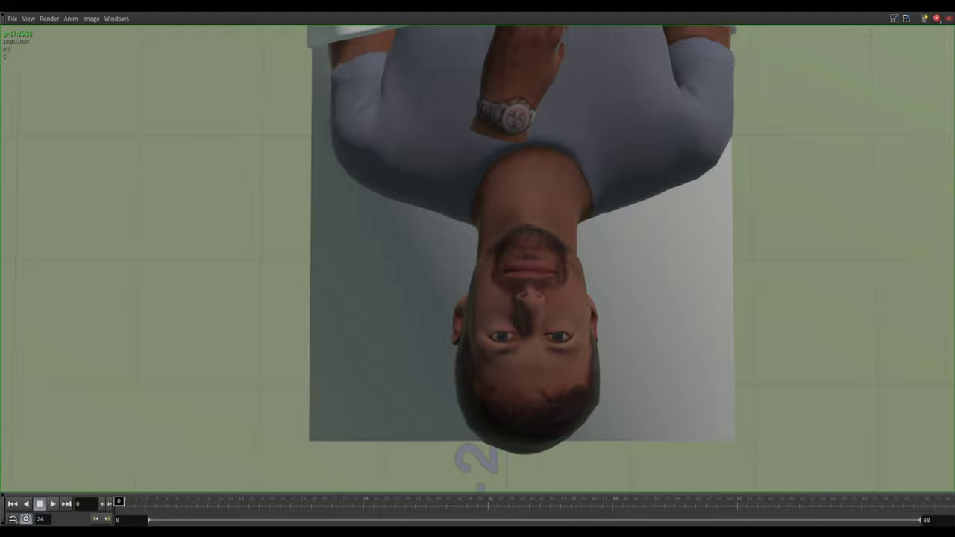
left_click(52, 504)
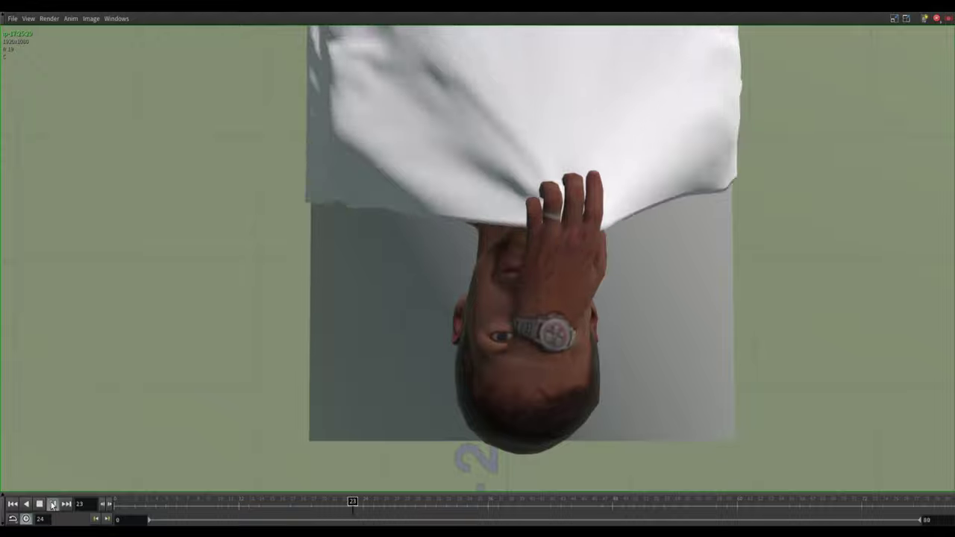